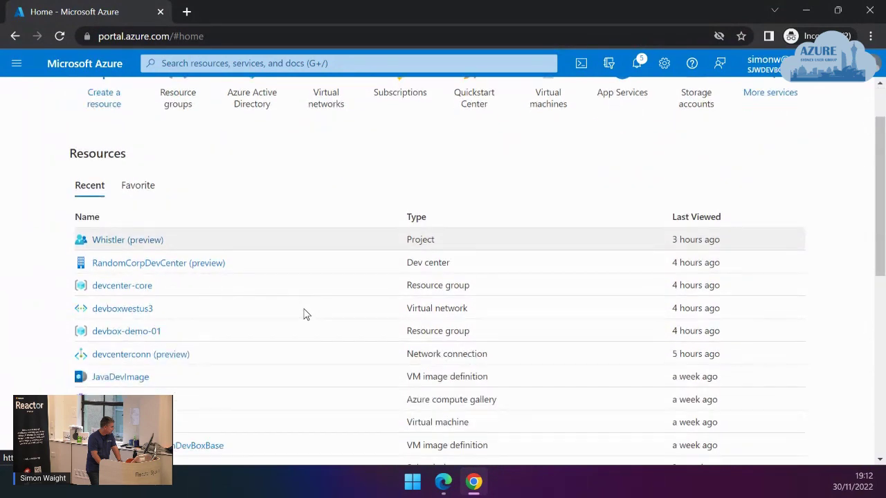
Step: Open the resource groups and view the resources in NI_devcenterconn_australiaeast and in NI_devcenterconnwestus3_westus3
click(182, 165)
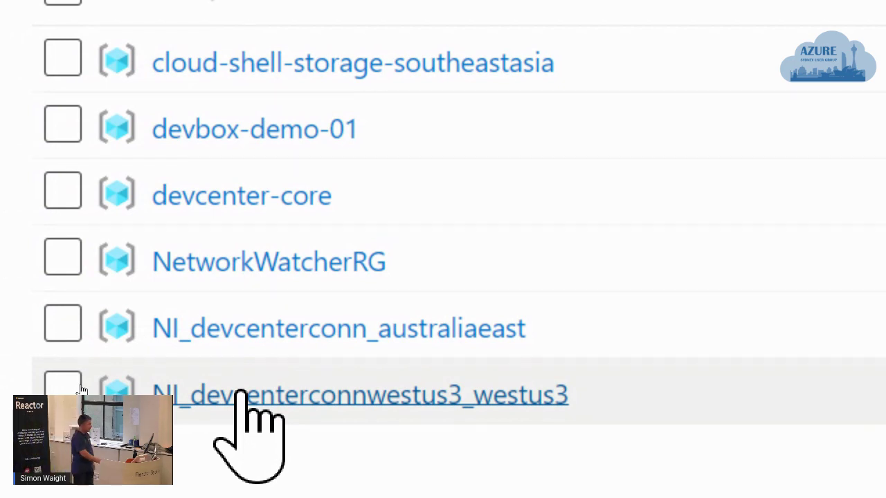
click(296, 302)
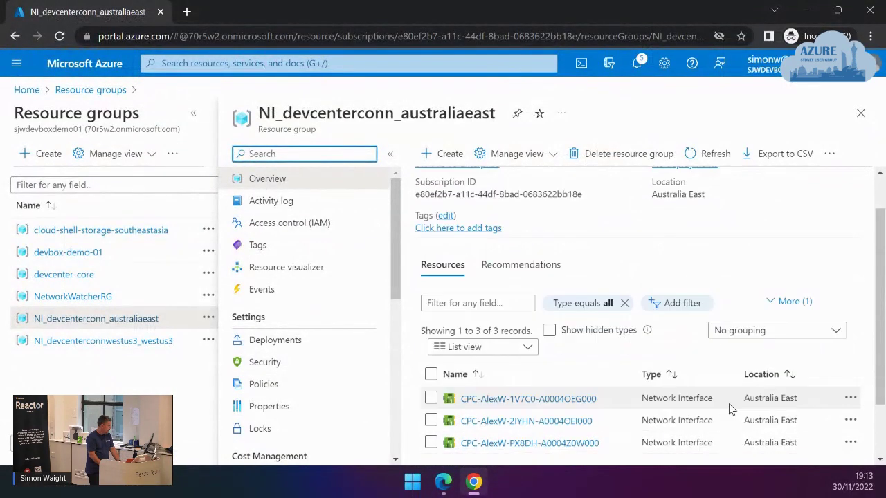
scroll(728, 404, down, 2)
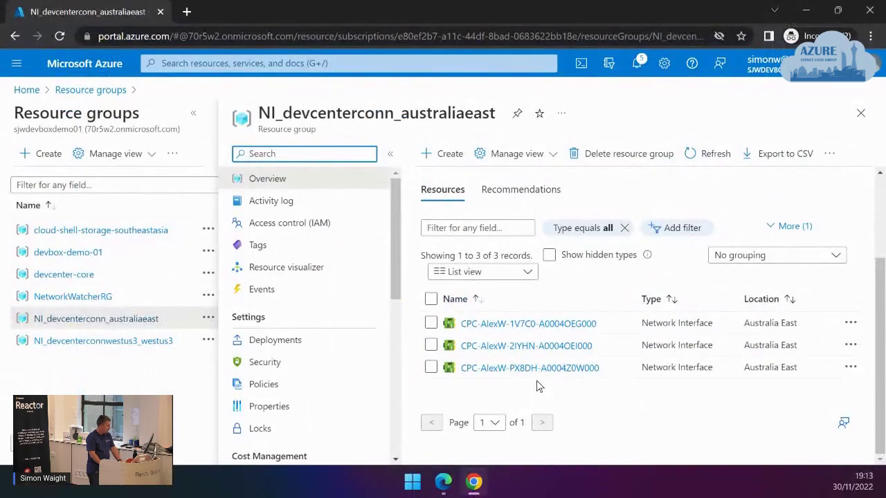
click(130, 346)
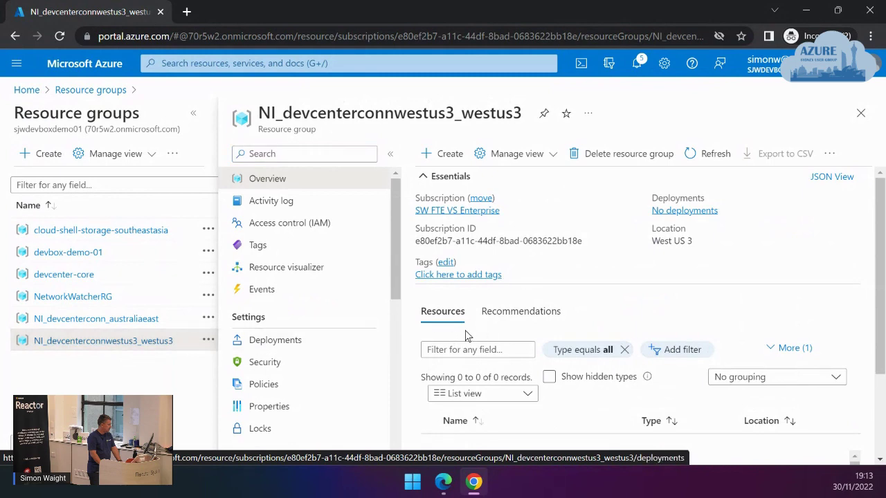
scroll(533, 350, down, 2)
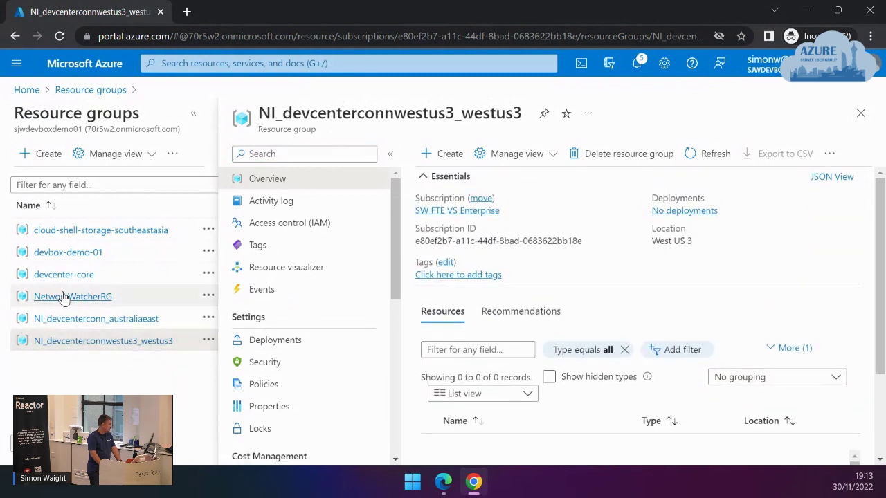
Step: Open the devboxvnet virtual network in the devbox-demo-01 resource group and display its subnets
click(62, 257)
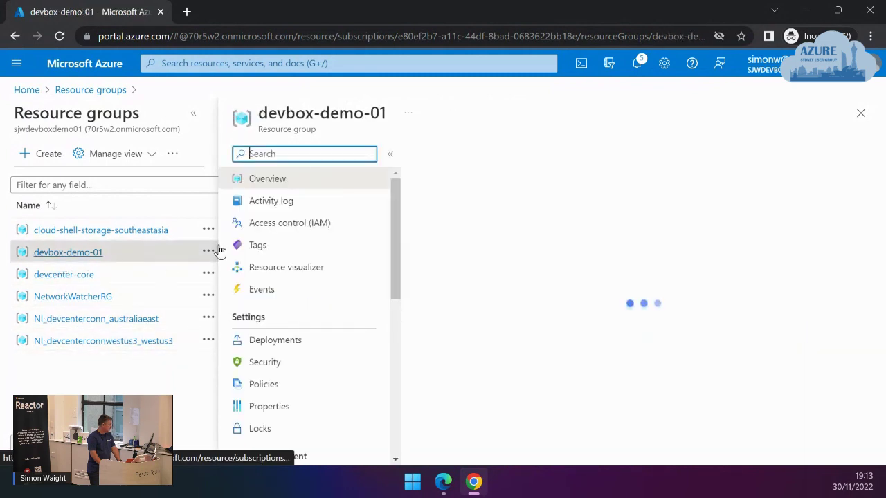
scroll(684, 320, down, 2)
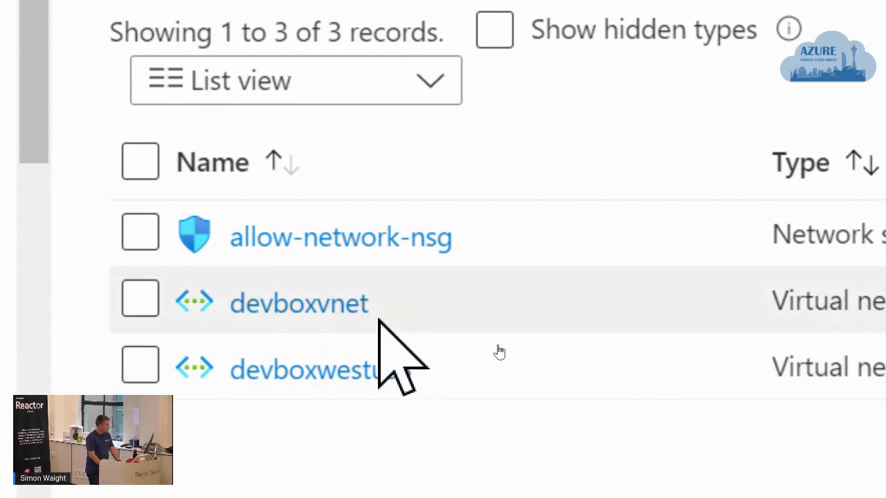
click(298, 304)
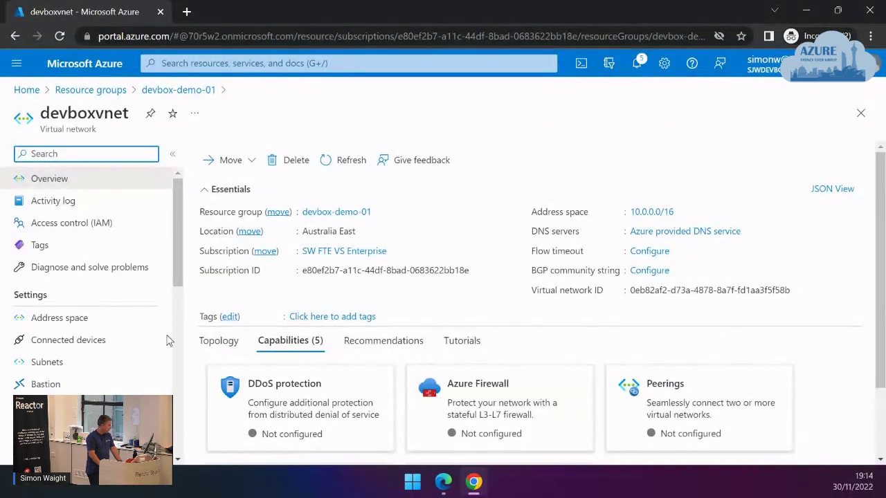
click(75, 362)
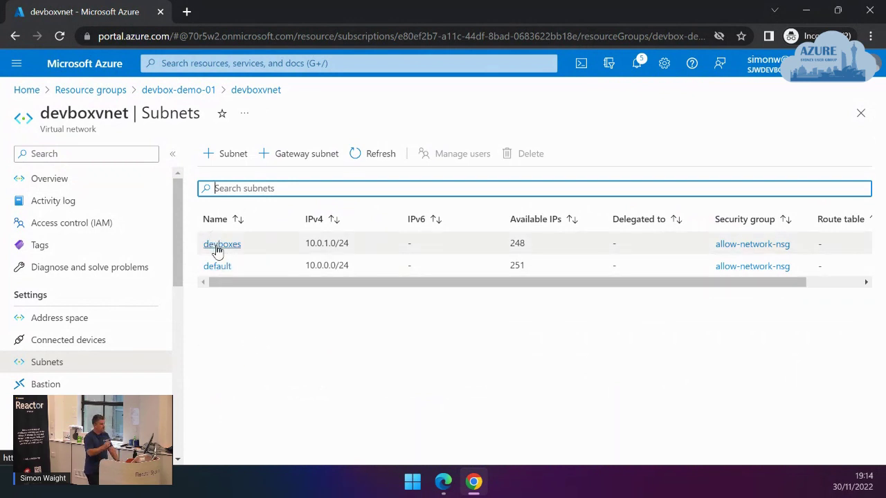
Step: Open the devcenter-core resource group and give its resource list the full page width
click(175, 94)
click(64, 274)
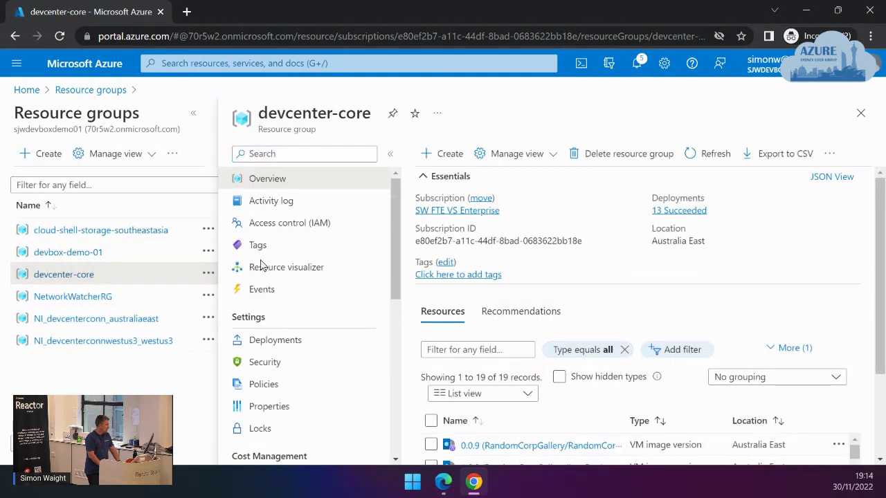
click(193, 115)
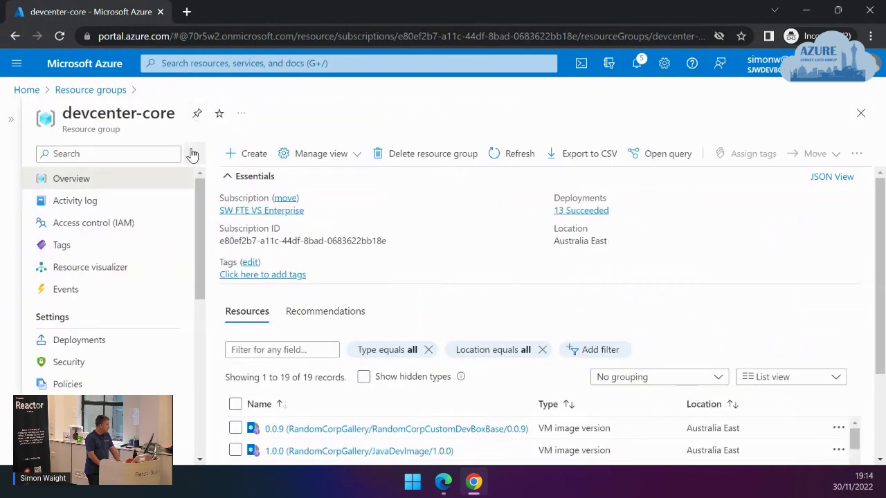
click(191, 153)
scroll(402, 351, down, 2)
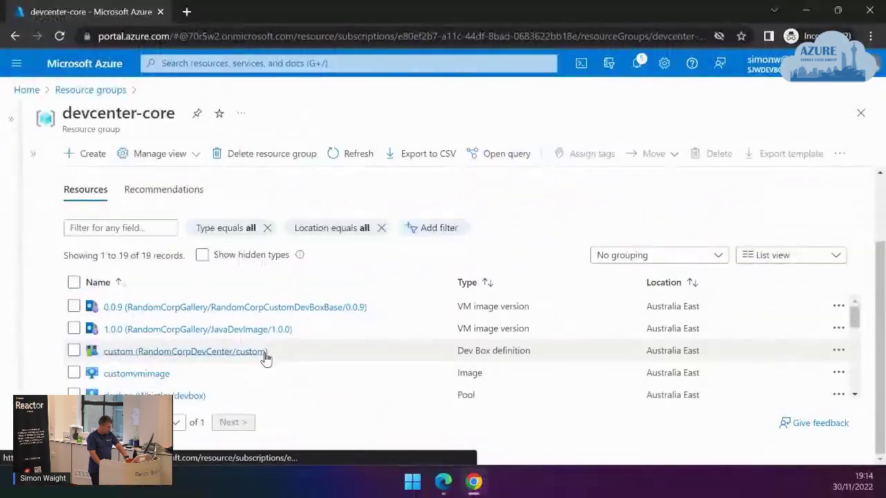
Step: Open the custom (RandomCorpDevCenter/custom) dev box definition and look through its properties
click(145, 362)
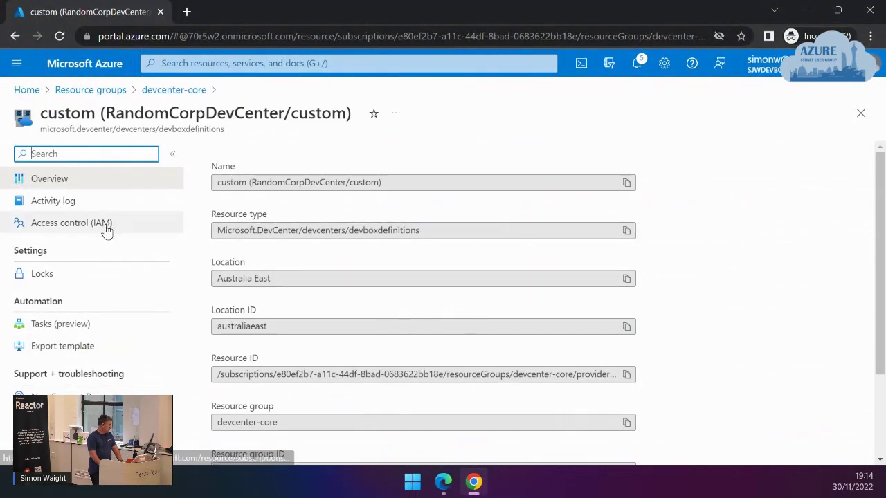
scroll(455, 309, down, 1)
scroll(455, 308, down, 3)
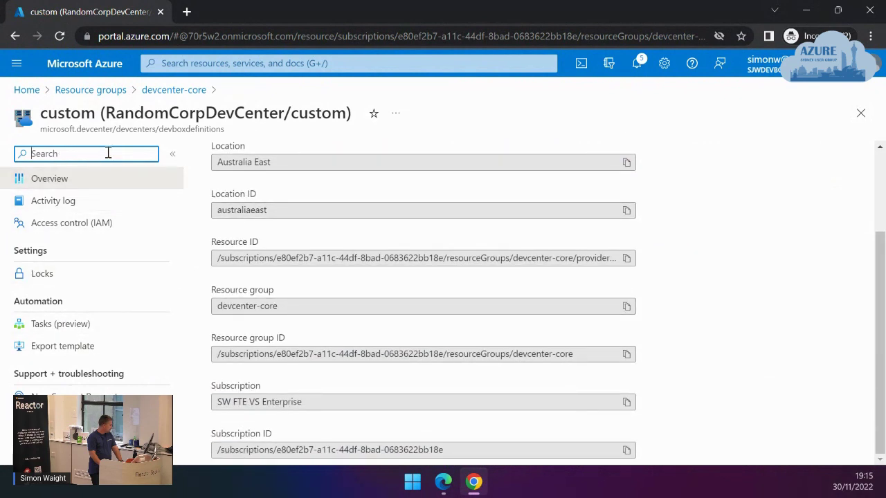
Step: Return to the devcenter-core resource group and collapse the resource group list and the resource's navigation menu
click(114, 90)
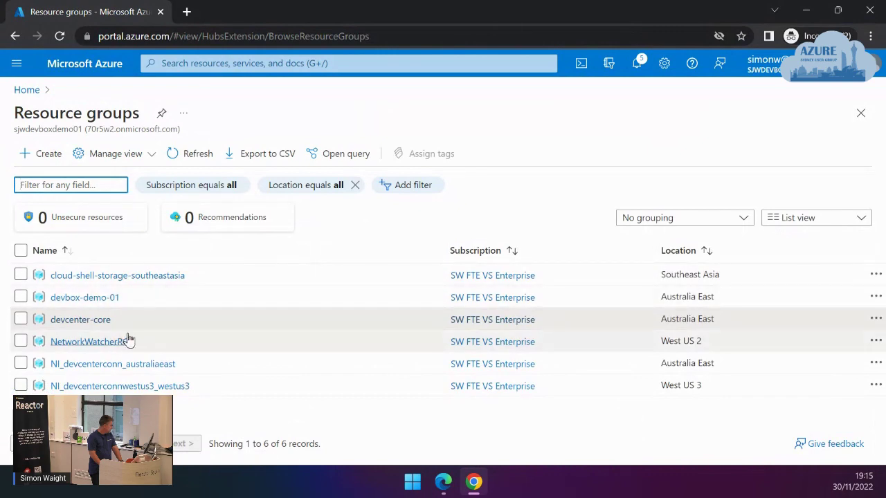
click(94, 324)
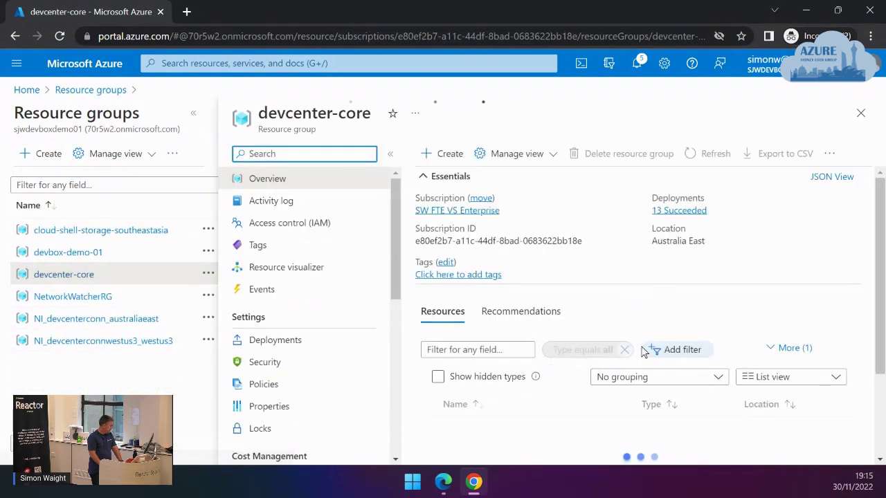
scroll(600, 396, down, 5)
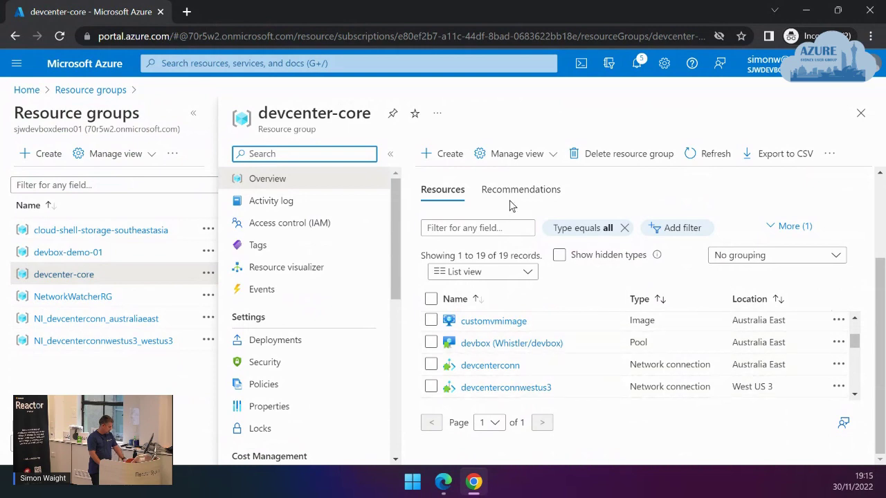
click(193, 112)
click(197, 154)
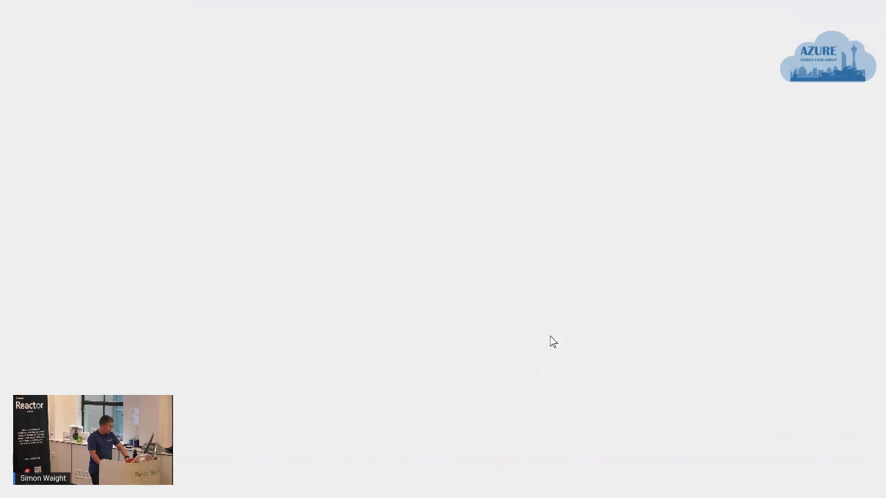
Step: Browse the images, pools, network connections and definitions in devcenter-core, and open the RandomCorpDevCenter dev center
scroll(309, 323, up, 3)
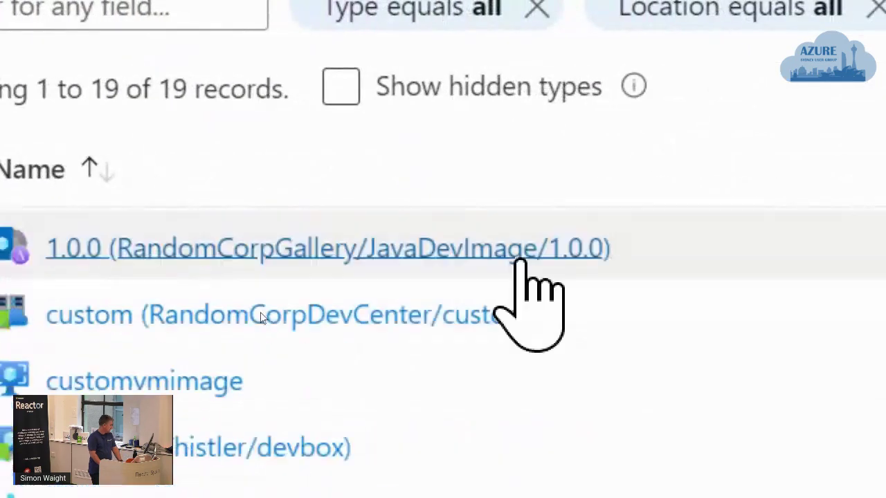
scroll(356, 336, down, 3)
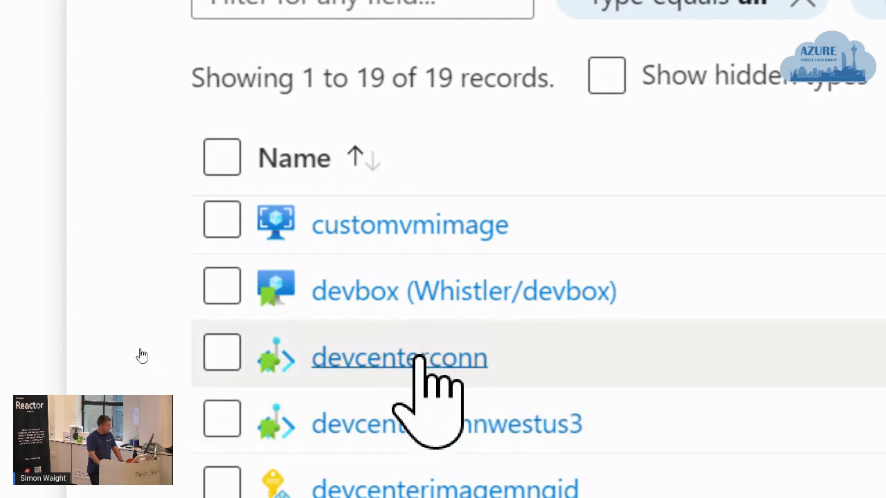
scroll(686, 348, down, 3)
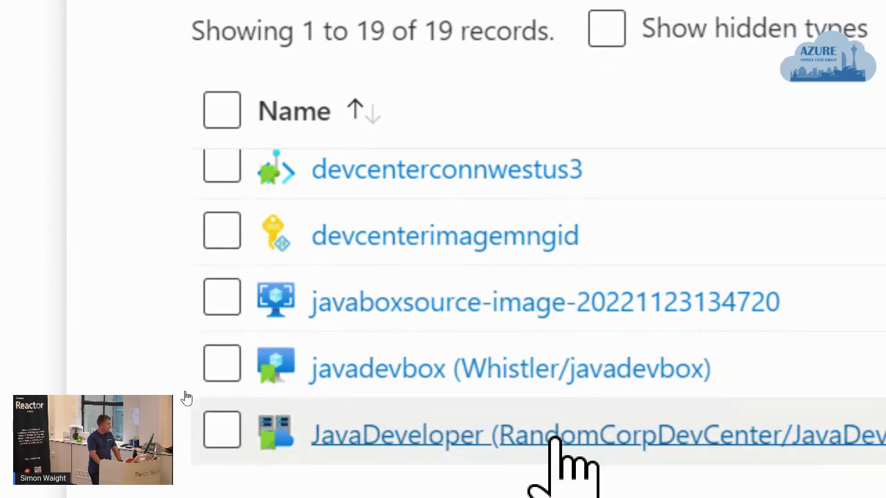
scroll(485, 294, down, 3)
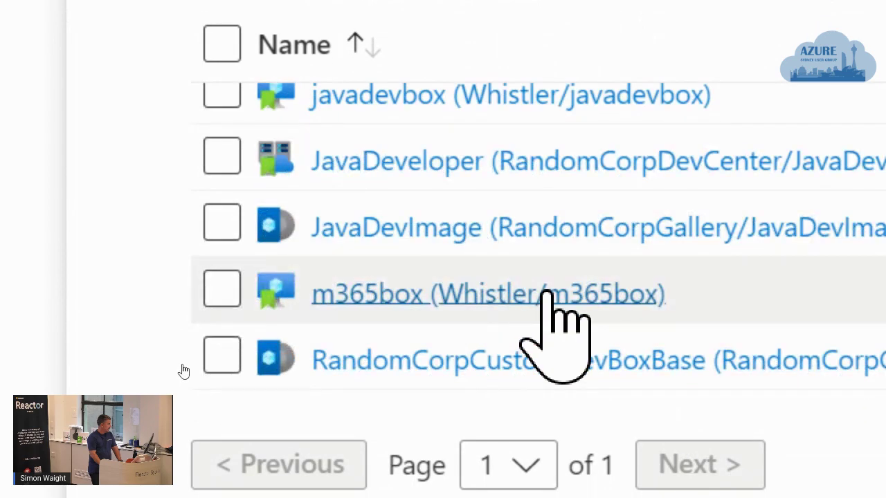
scroll(547, 295, down, 3)
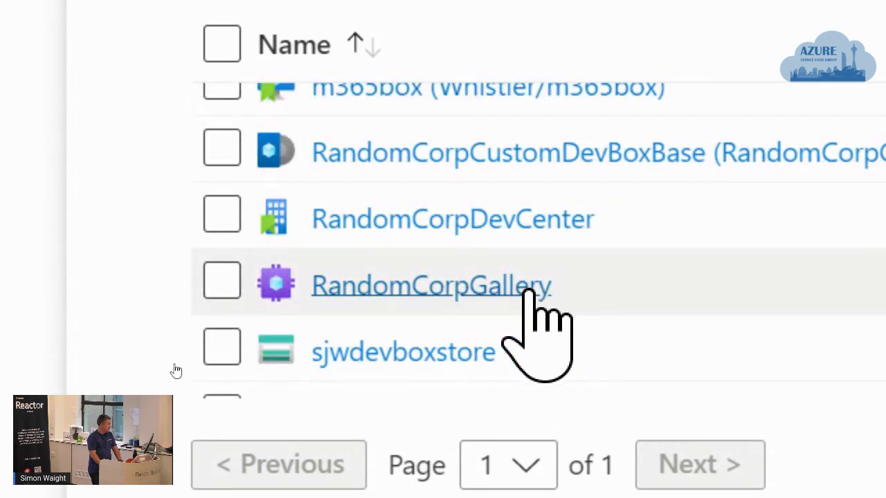
click(443, 203)
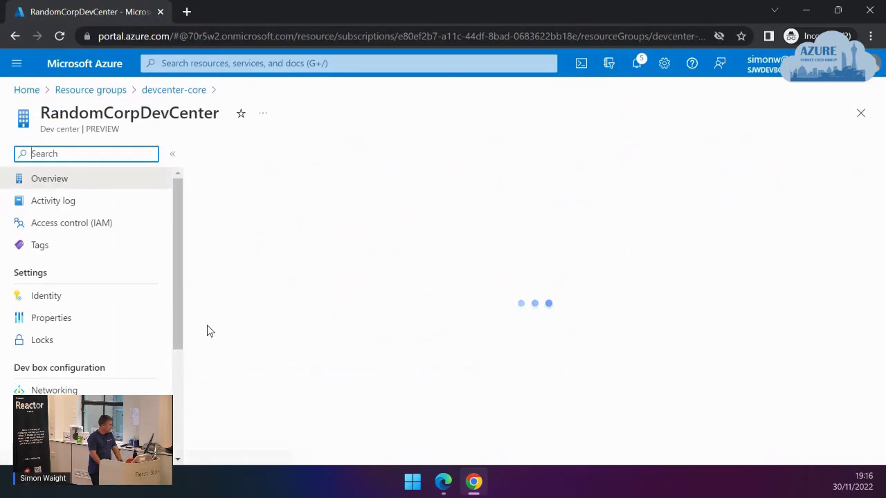
Step: Review the dev center's configuration categories and display its network connections
scroll(164, 322, down, 3)
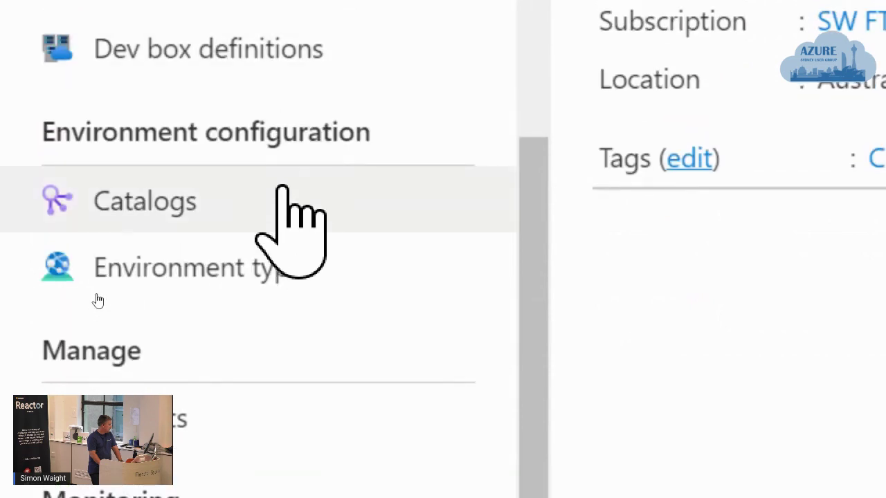
scroll(284, 194, up, 5)
scroll(239, 346, down, 3)
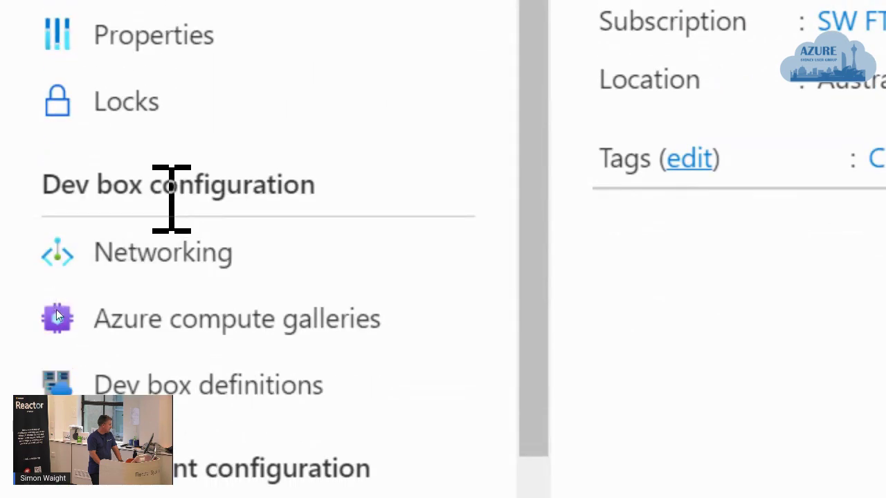
click(170, 256)
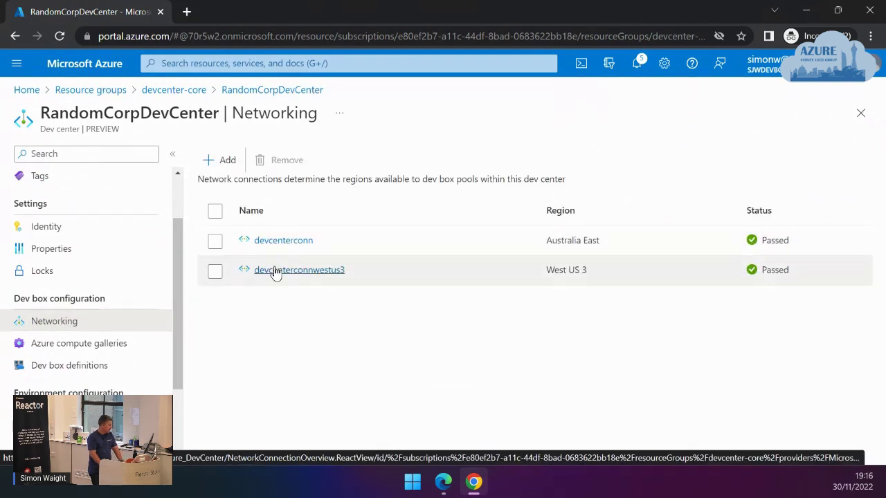
Step: Open the devcenterconn network connection and look at its networking settings and overview
click(277, 240)
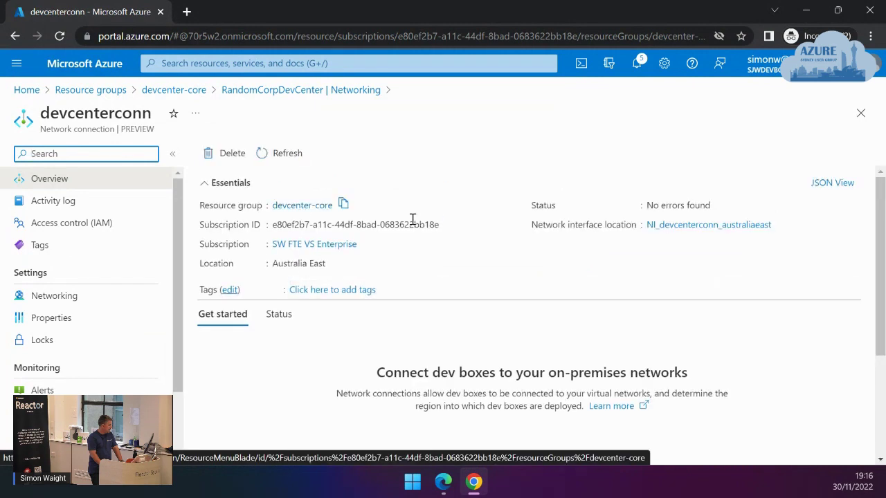
click(84, 302)
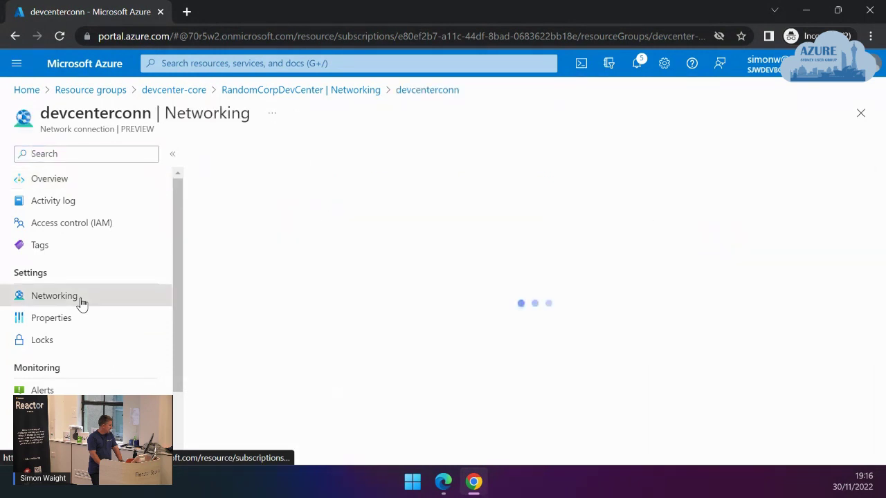
click(83, 183)
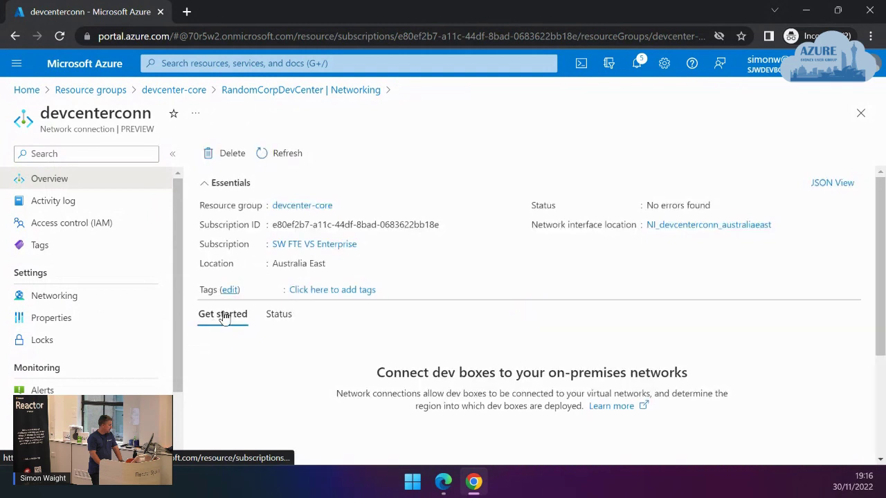
Step: Review the status checks of the devcenterconn connection and return to the RandomCorpDevCenter overview
click(272, 315)
scroll(319, 338, down, 2)
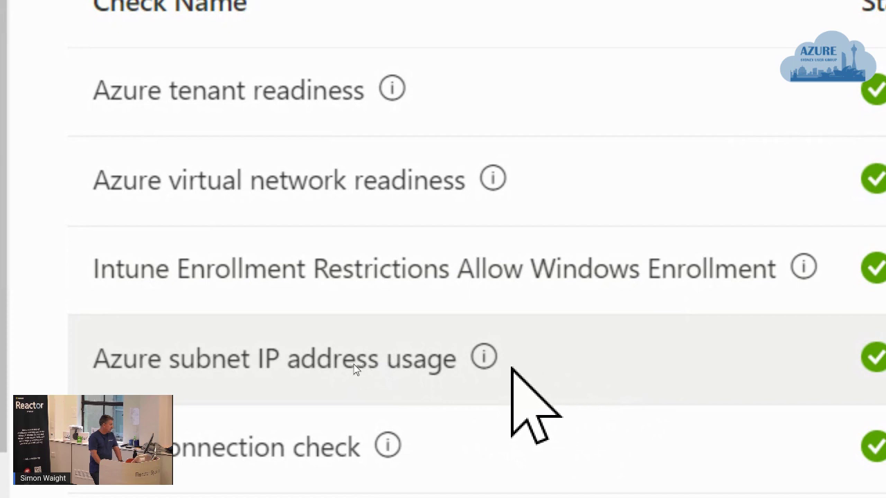
scroll(368, 374, down, 1)
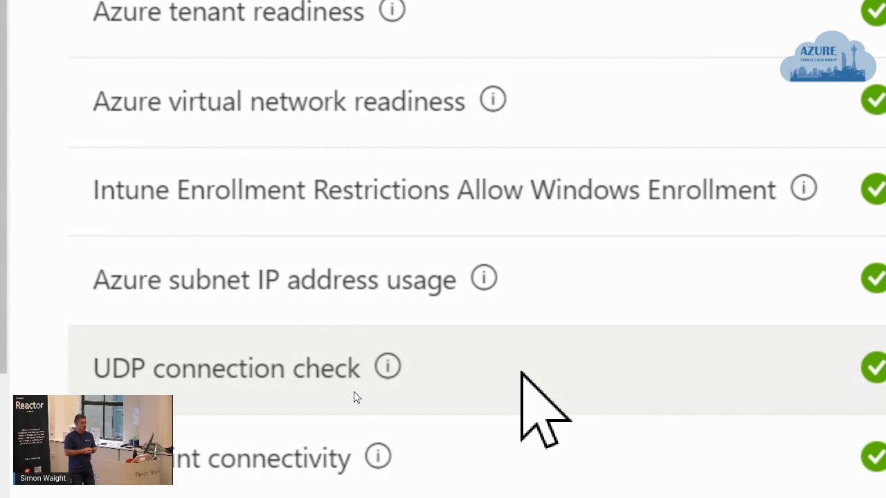
scroll(349, 374, up, 3)
scroll(470, 348, down, 4)
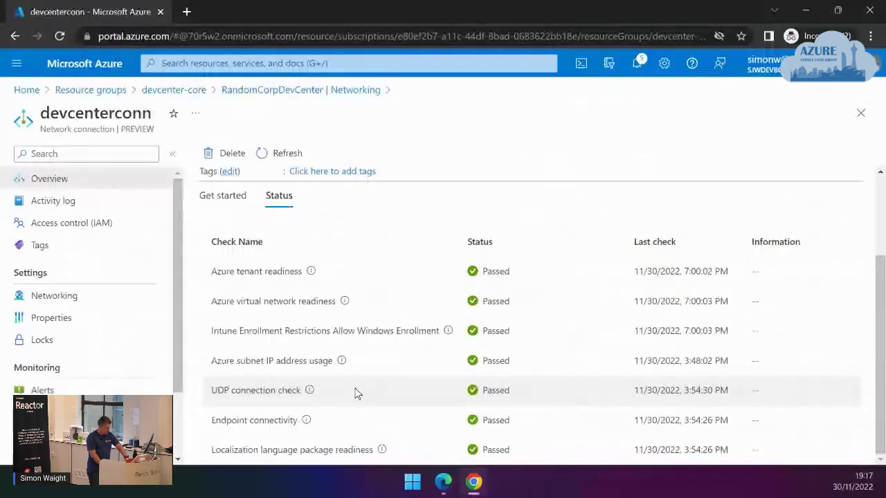
click(295, 91)
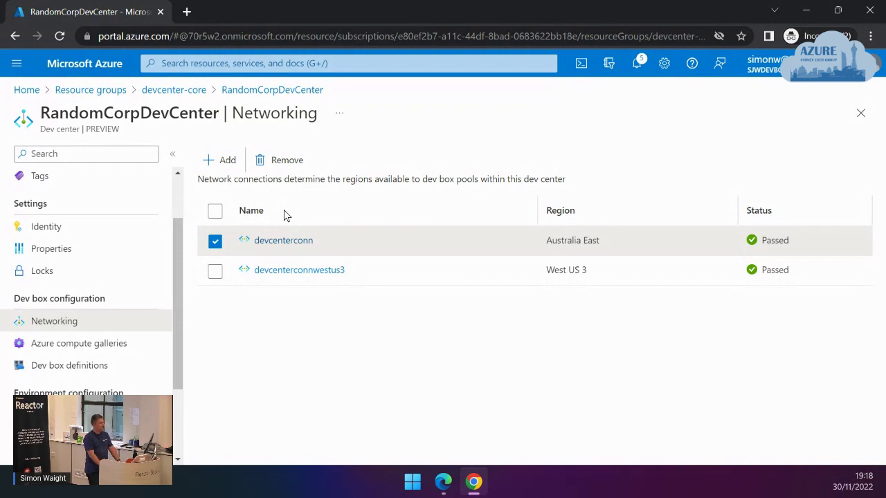
click(253, 91)
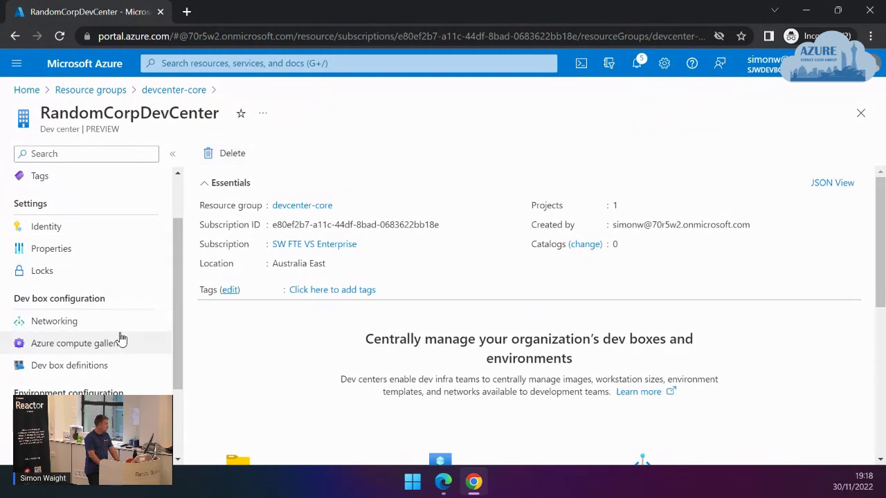
Step: Review the dev center's dev box definitions, including image status and sizes, comparing them with the machines in the Microsoft Dev Box portal
click(75, 368)
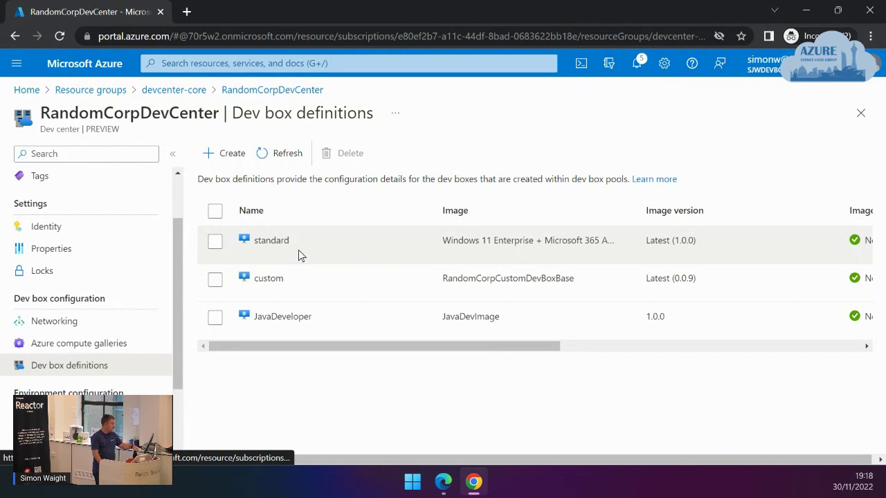
click(446, 483)
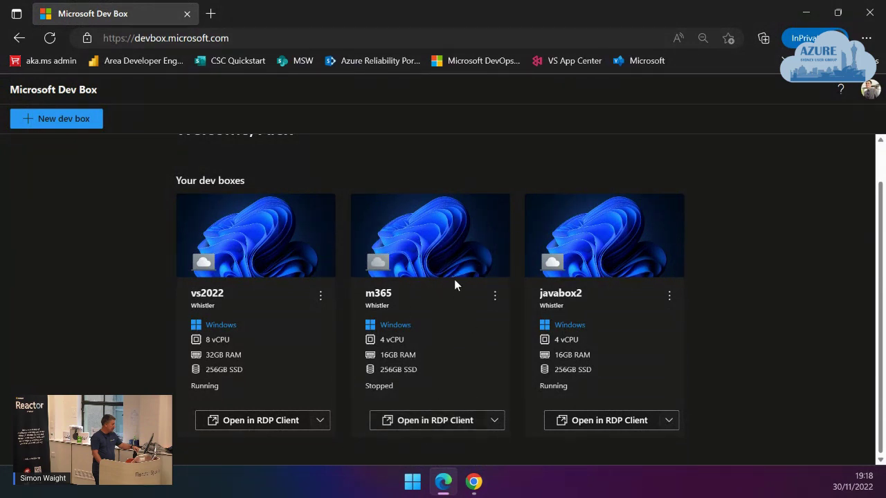
click(483, 475)
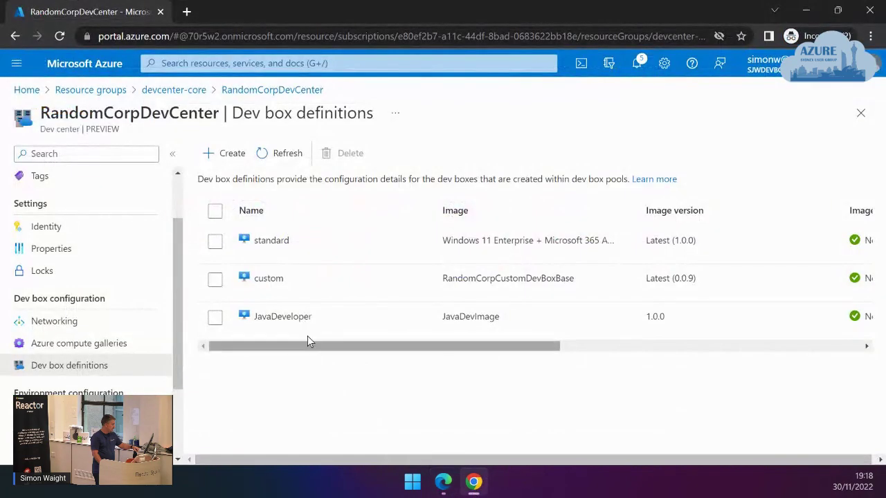
click(443, 482)
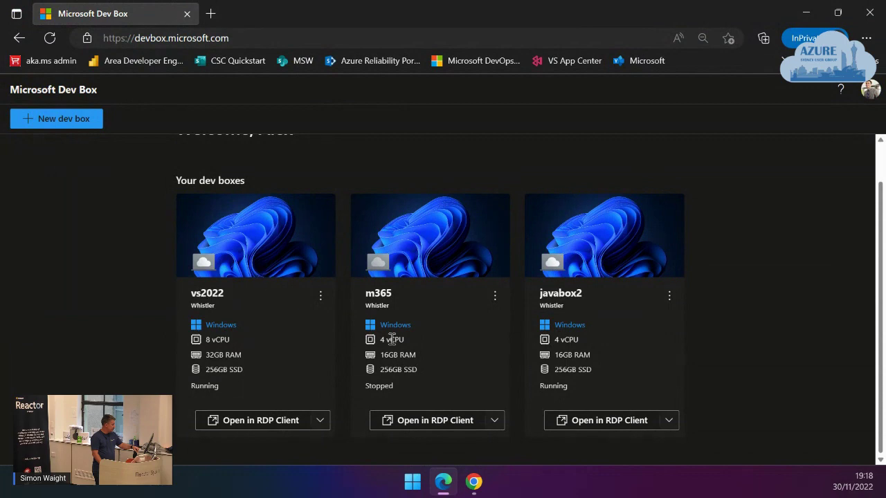
click(476, 491)
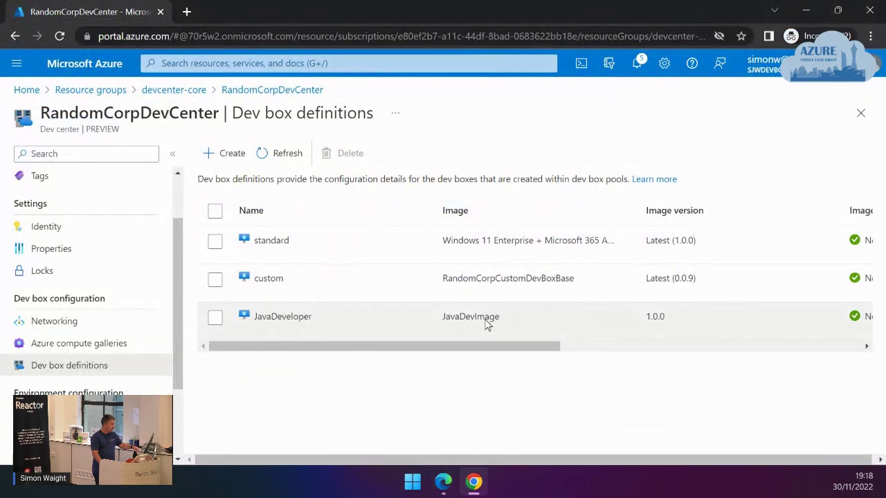
drag(548, 347, 812, 351)
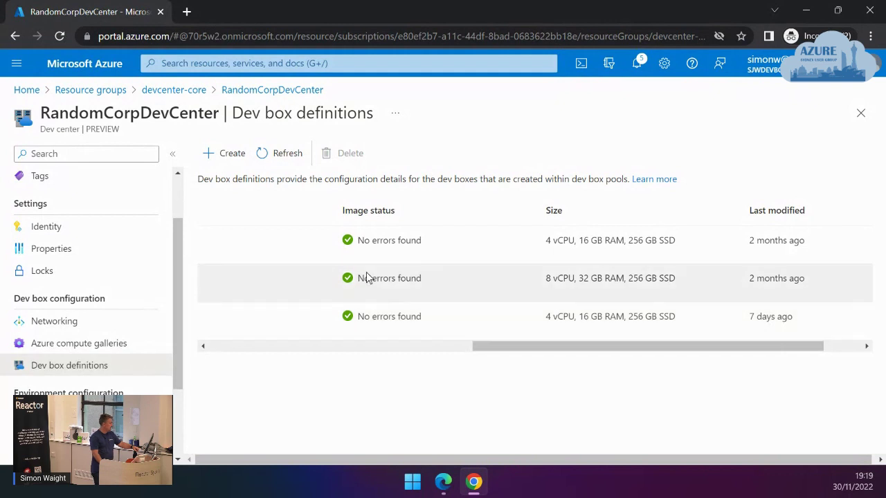
Step: Open the Whistler project from the dev center's projects and view its environment types
click(257, 92)
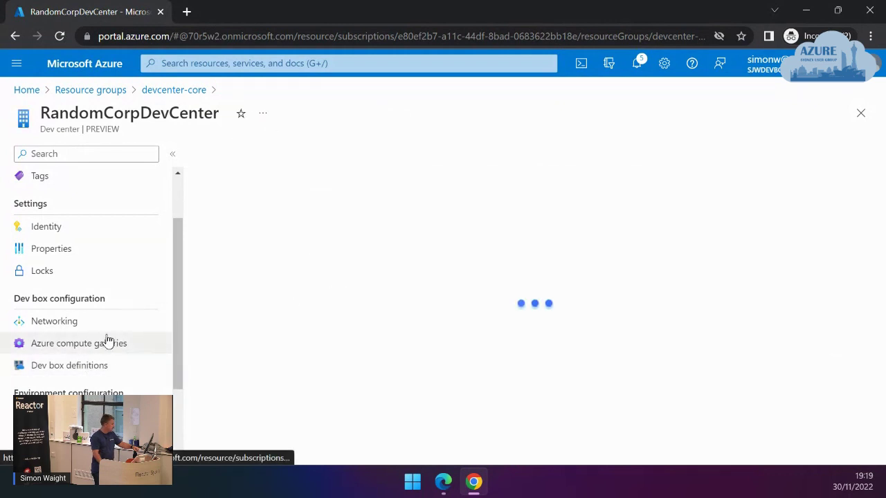
scroll(83, 360, down, 2)
click(59, 378)
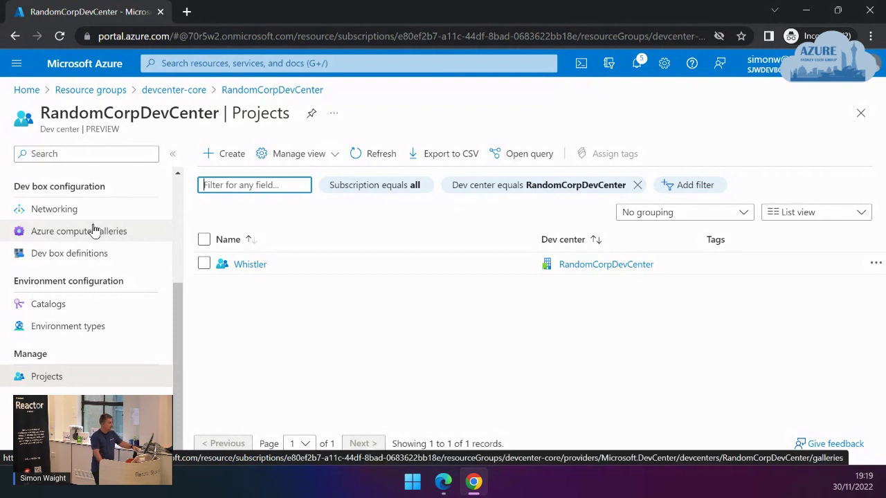
click(251, 267)
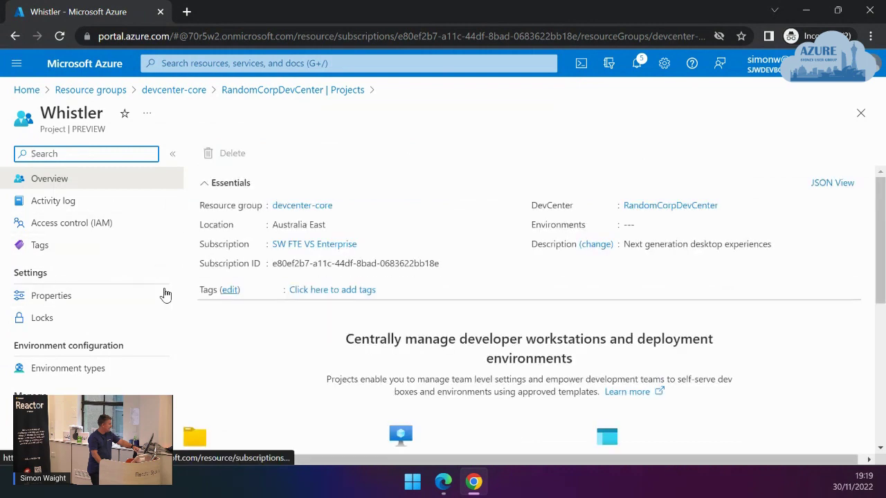
click(99, 369)
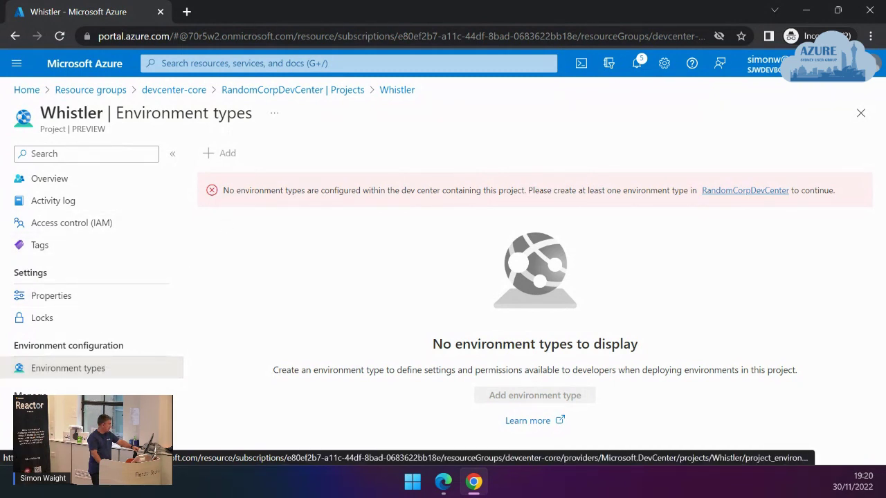
Step: Display the Whistler project's dev box pools and review their definitions, network connections and status
click(69, 418)
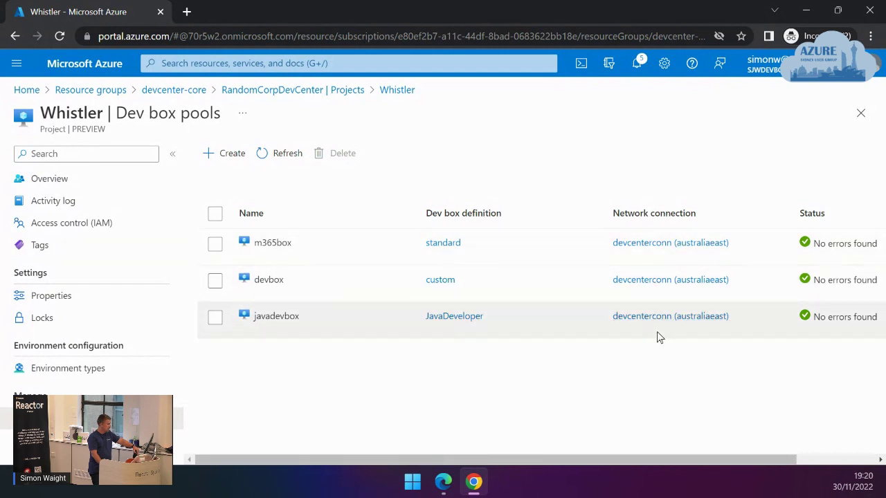
drag(685, 454, 803, 458)
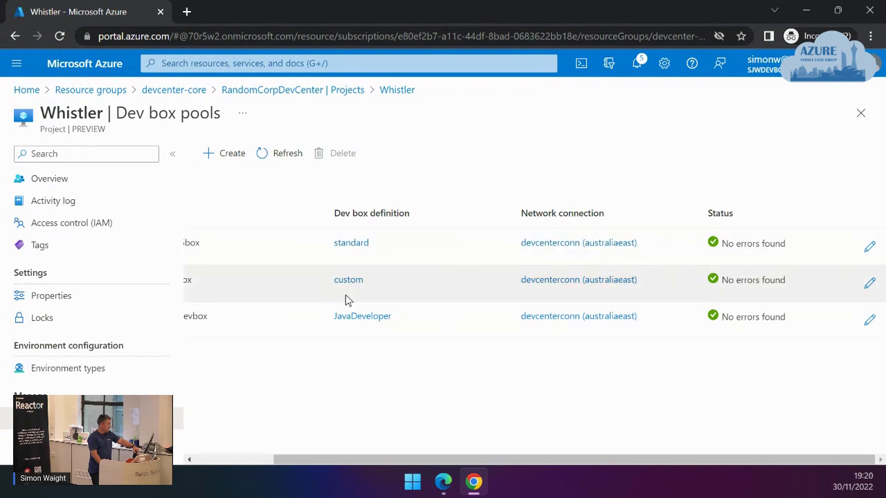
drag(346, 462, 224, 462)
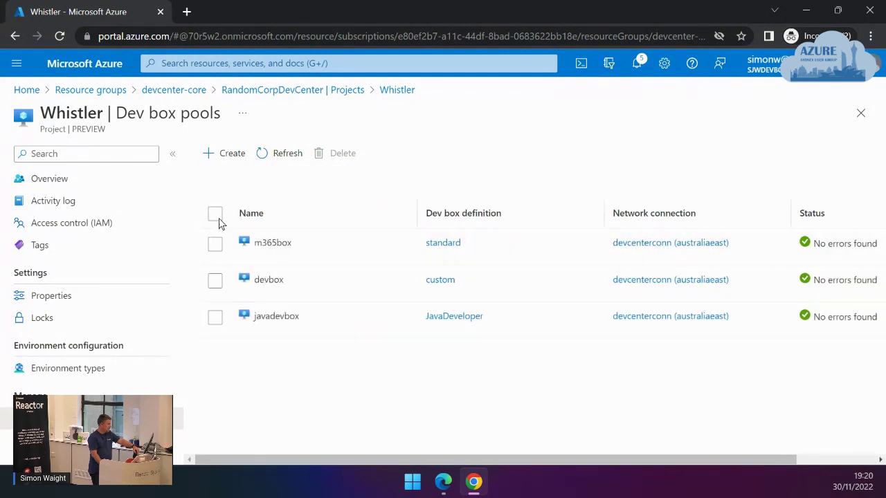
mouse_move(497, 460)
mouse_down()
mouse_move(677, 459)
mouse_move(834, 366)
mouse_up()
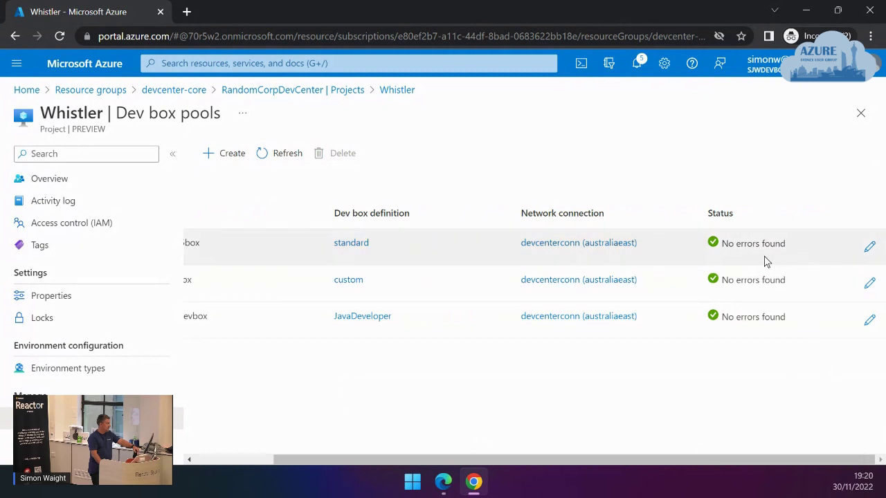
scroll(485, 458, down, 1)
scroll(388, 459, up, 1)
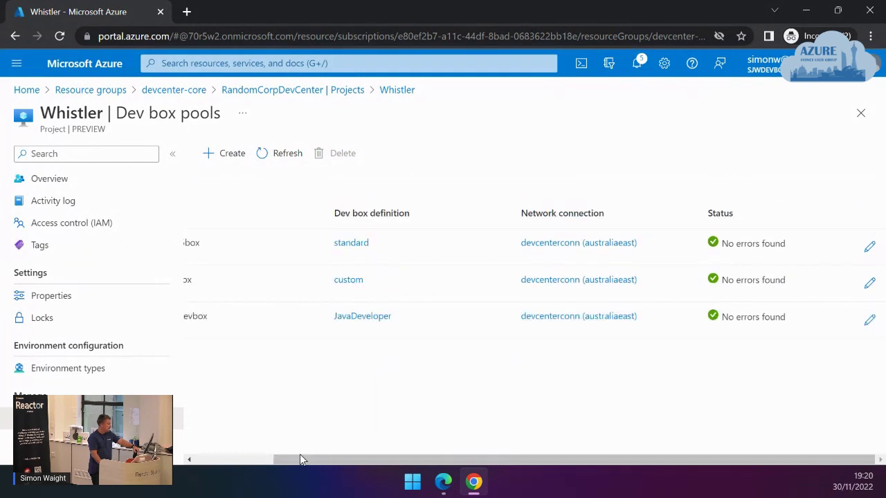
drag(304, 460, 214, 460)
Step: Review the role assignments in the Whistler project's access control and return to the RandomCorpDevCenter projects list
click(87, 224)
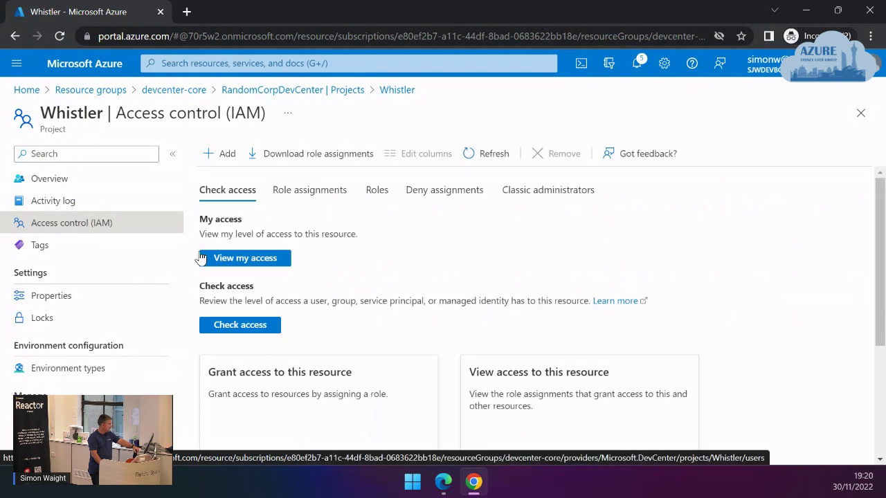
click(313, 194)
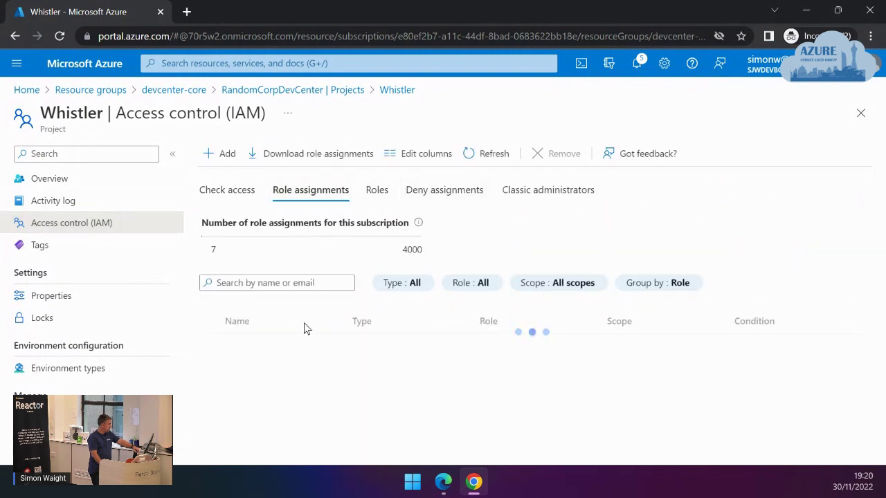
scroll(313, 305, down, 2)
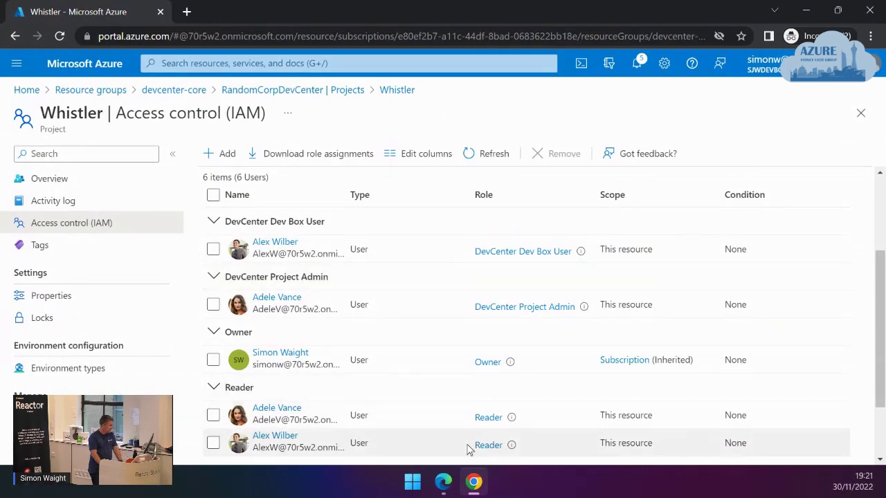
click(443, 482)
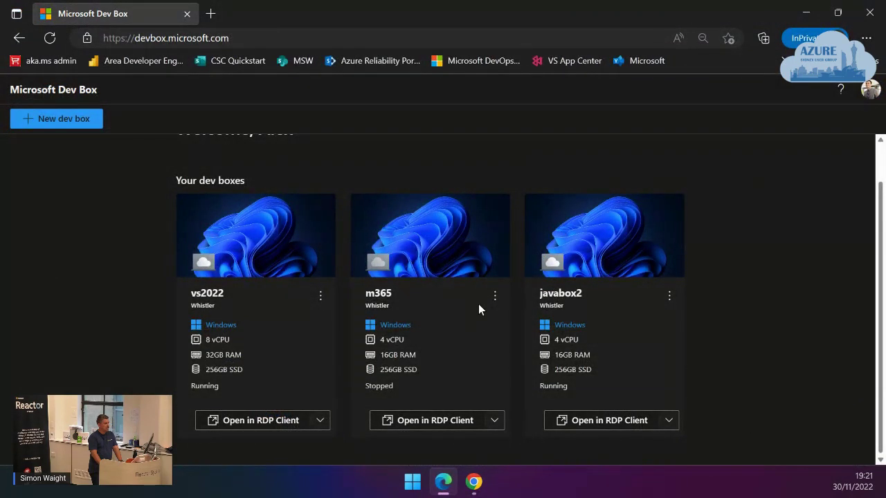
click(474, 484)
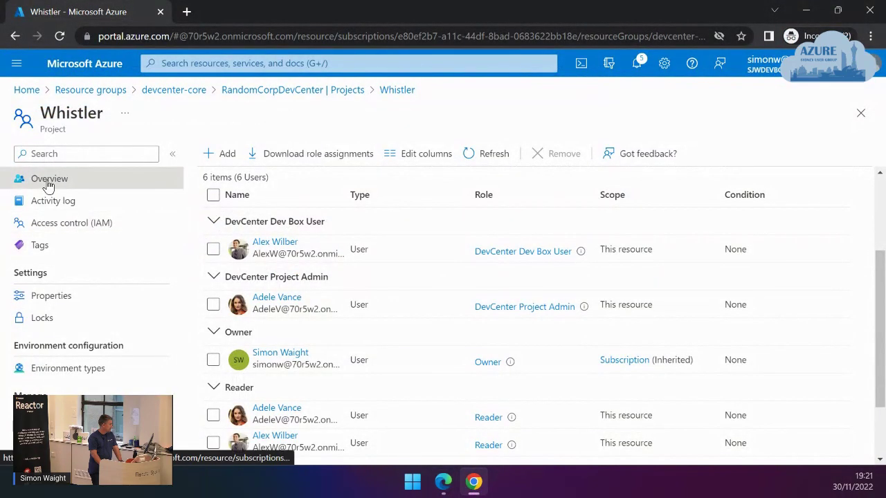
click(49, 181)
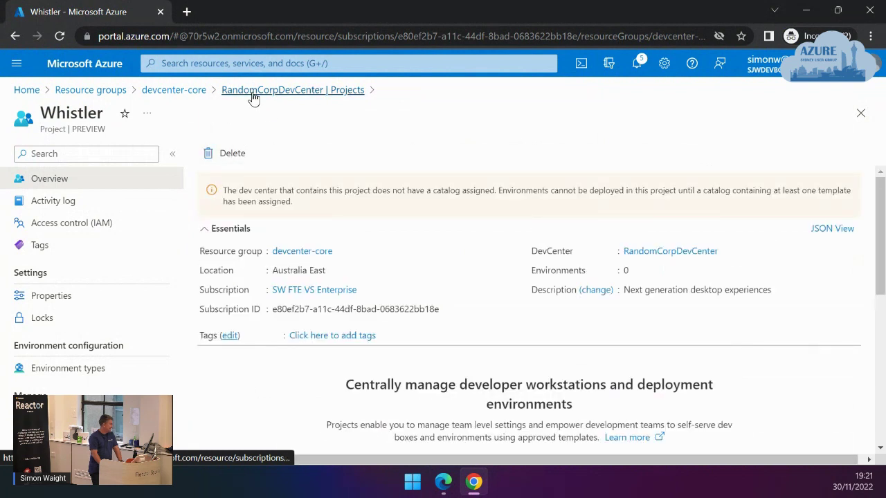
click(253, 97)
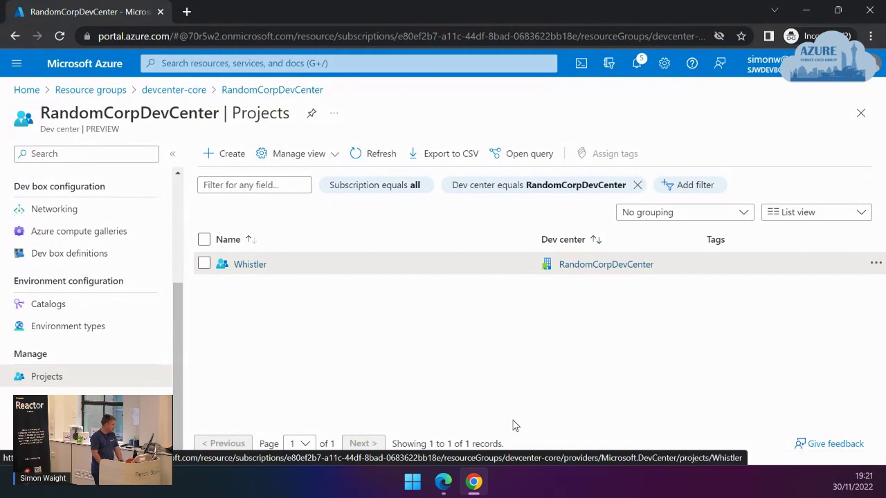
Step: Switch to the Microsoft Dev Box portal and choose to open the vs2022 dev box in the browser
click(443, 482)
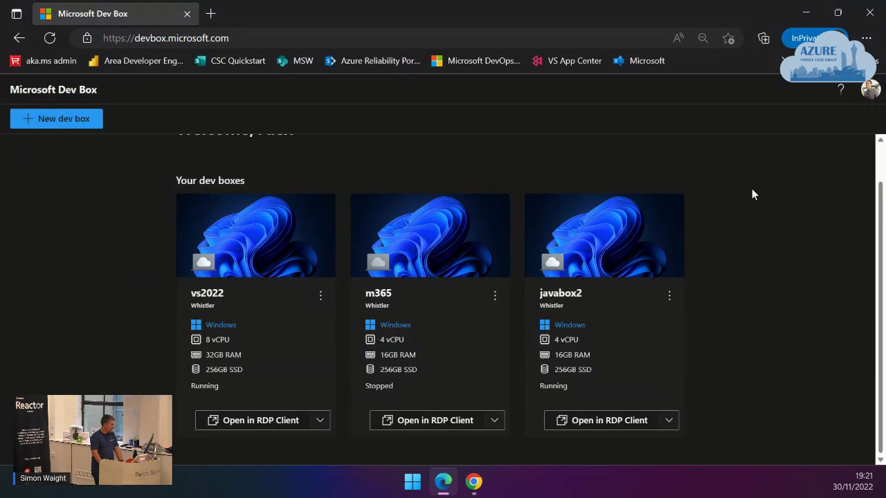
scroll(751, 197, up, 1)
scroll(750, 198, down, 1)
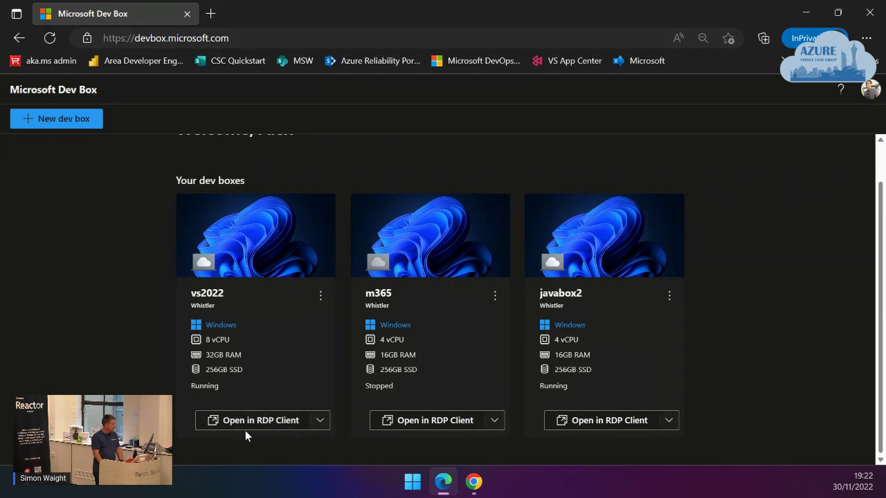
click(320, 423)
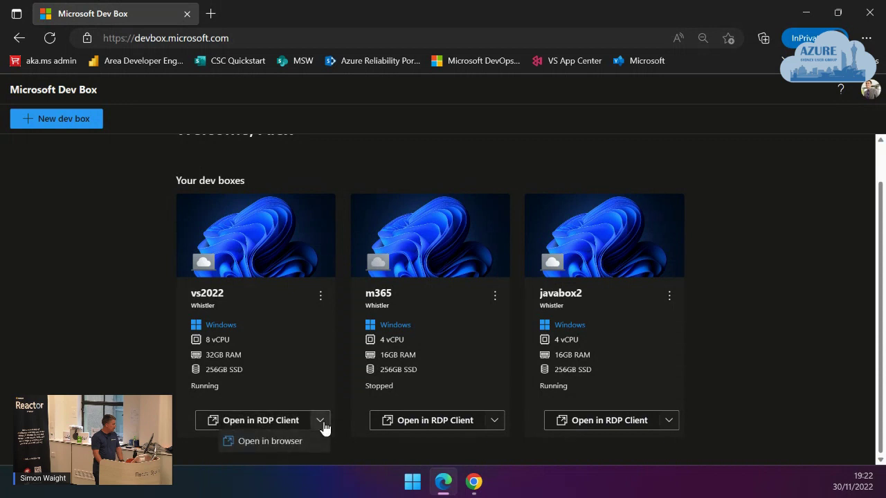
click(291, 447)
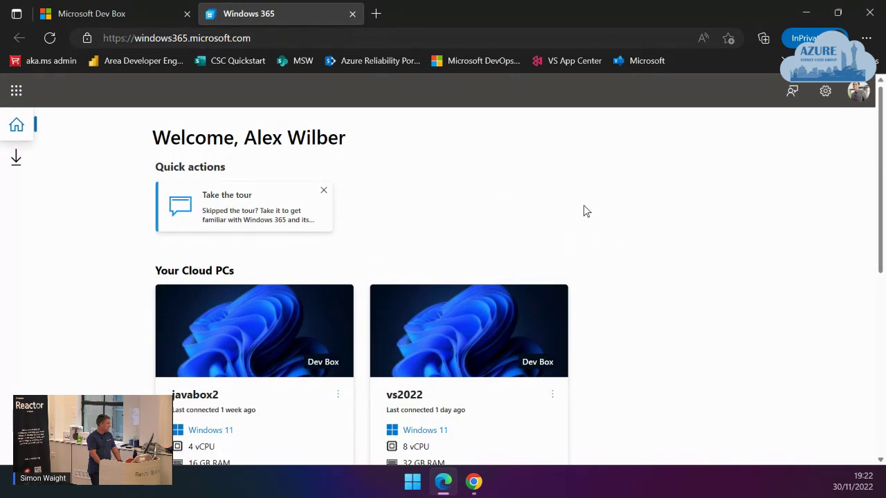
Step: Look through the Cloud PCs on the Windows 365 home page and dismiss the feedback survey
scroll(574, 181, down, 5)
scroll(573, 181, up, 3)
scroll(573, 181, up, 2)
scroll(288, 333, down, 4)
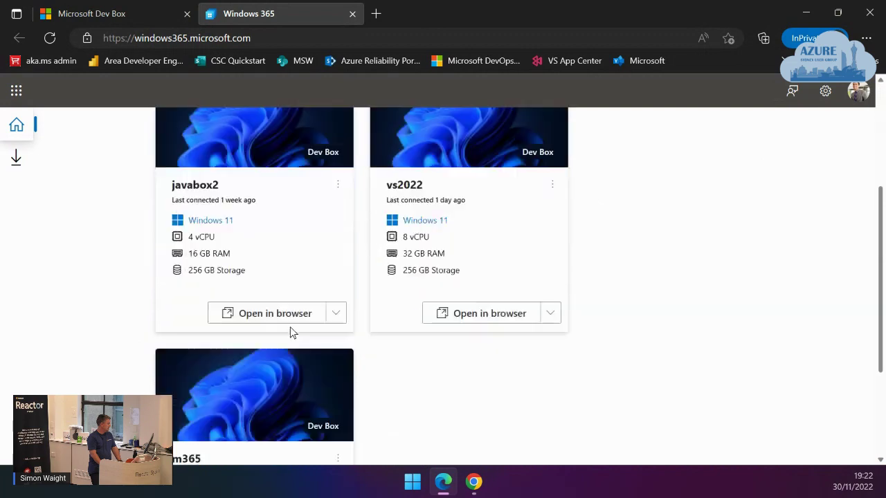
scroll(569, 246, down, 1)
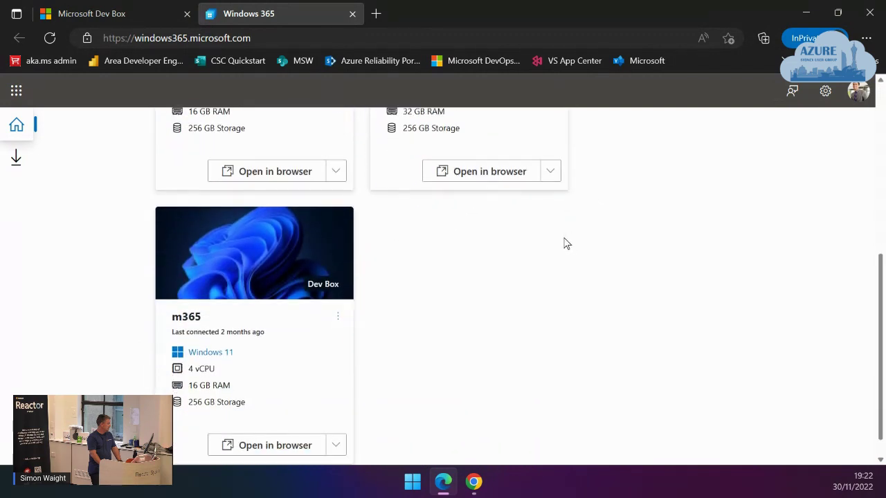
scroll(563, 241, up, 3)
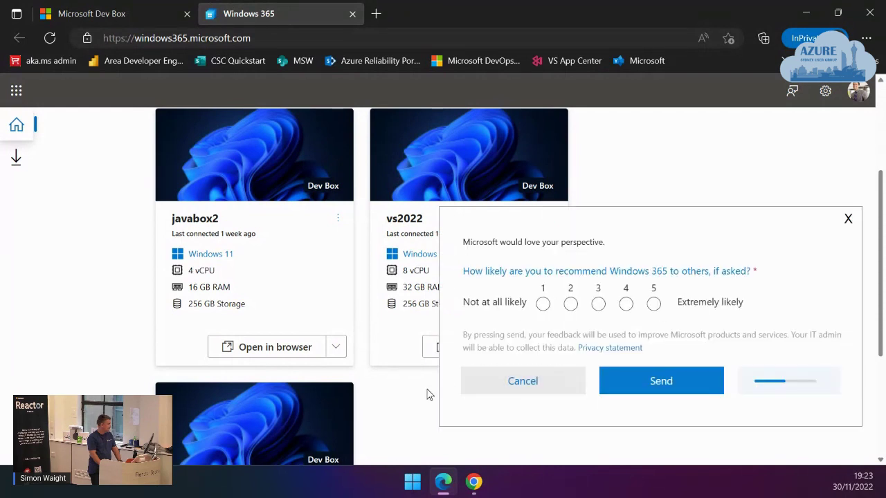
click(848, 218)
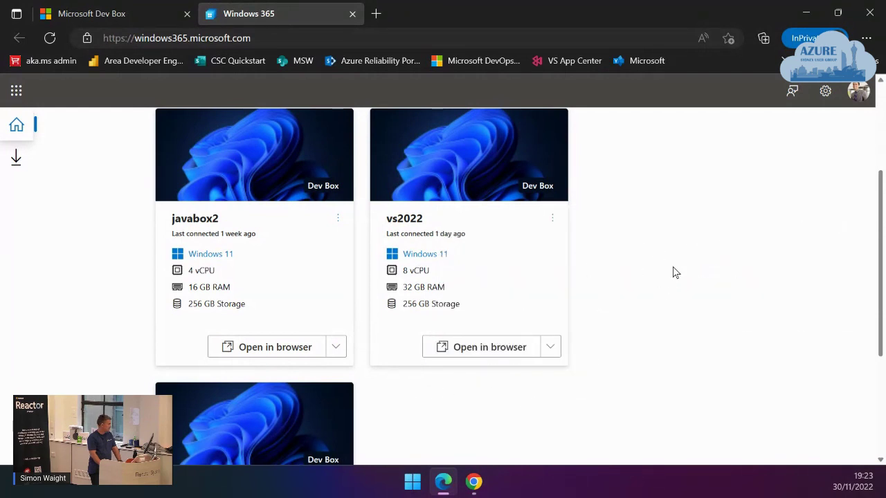
Step: Launch the vs2022 Cloud PC in the browser and expand the advanced in-session settings with the keyboard layout option
click(551, 347)
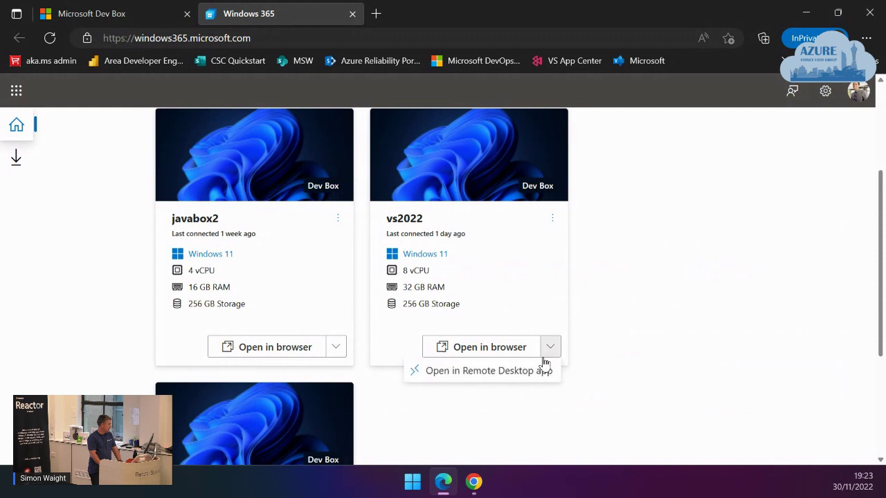
click(509, 347)
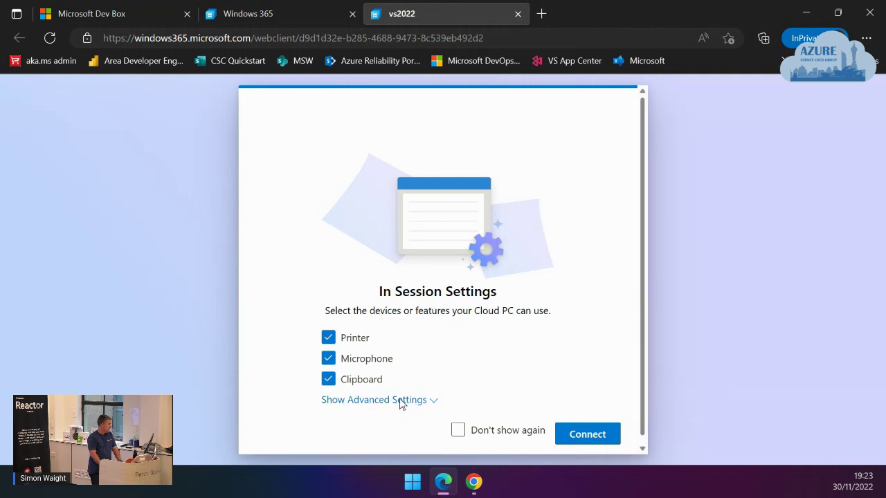
click(428, 402)
scroll(528, 374, down, 2)
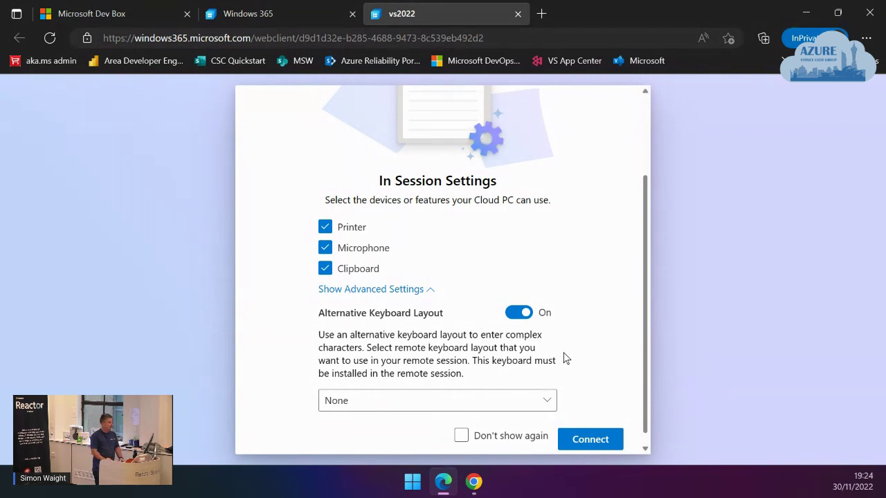
Step: Connect to the vs2022 Cloud PC with the current in-session settings and sign in with the account password
click(592, 443)
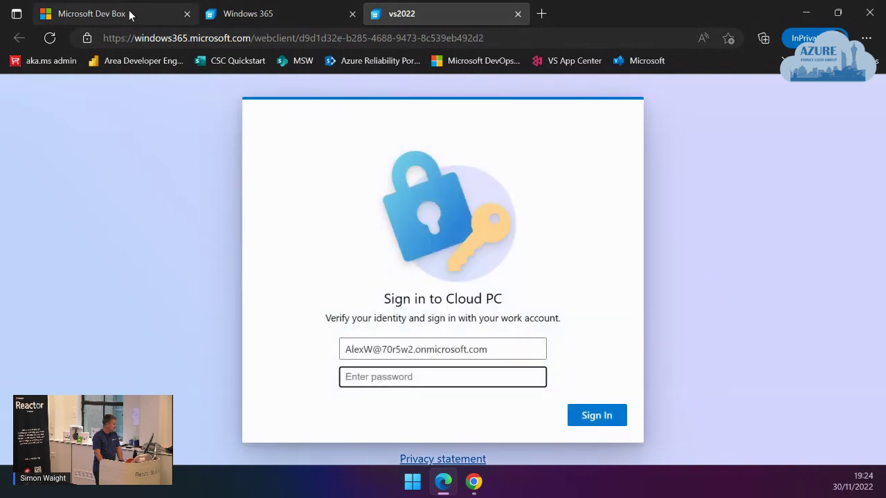
click(470, 372)
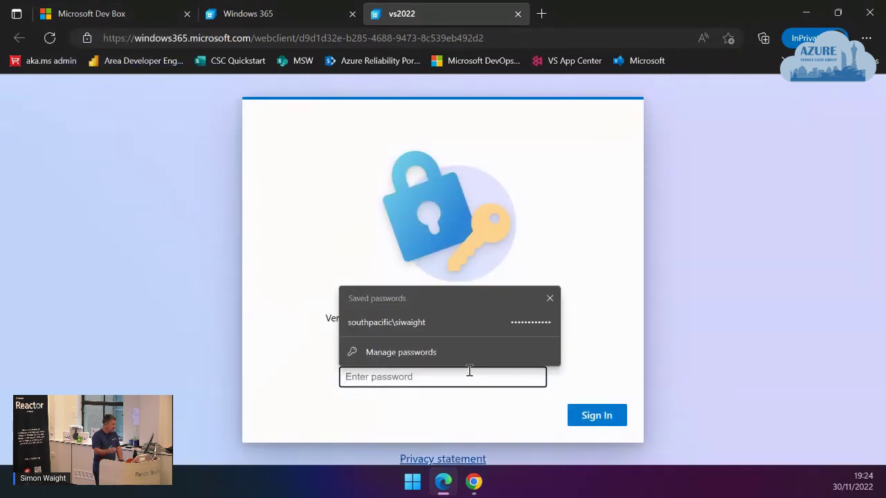
click(717, 322)
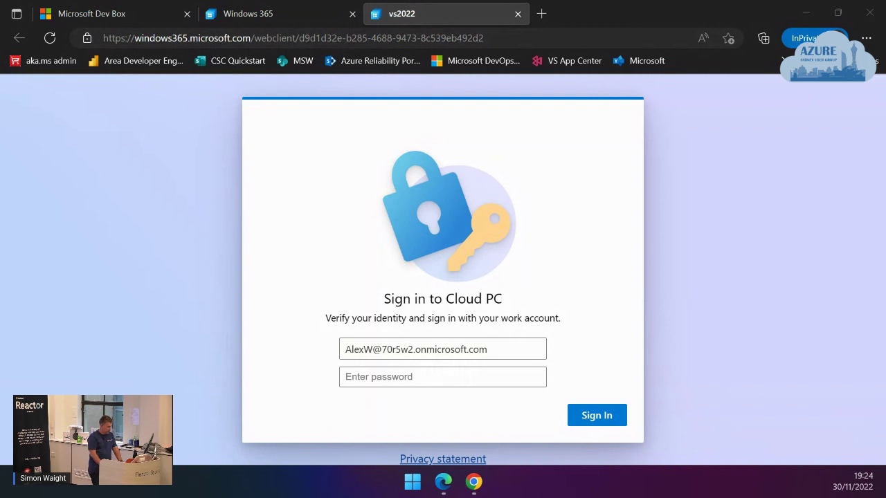
click(433, 374)
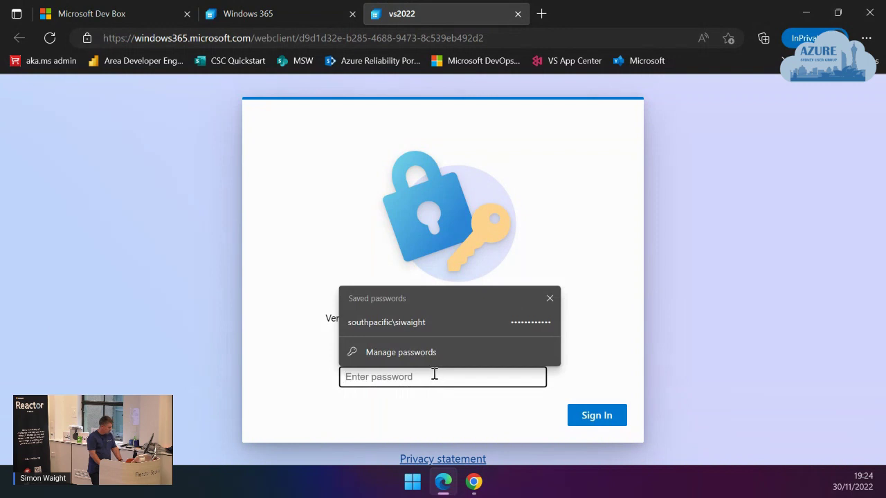
key(ctrl+v)
click(608, 416)
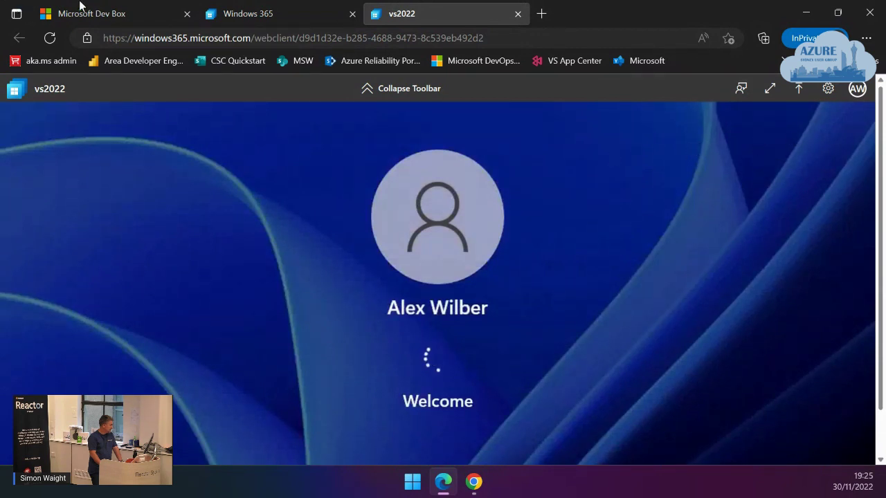
Step: Switch to the Microsoft Dev Box portal, download the 64-bit Windows Desktop client for javabox2 and open the dev box with it
click(117, 14)
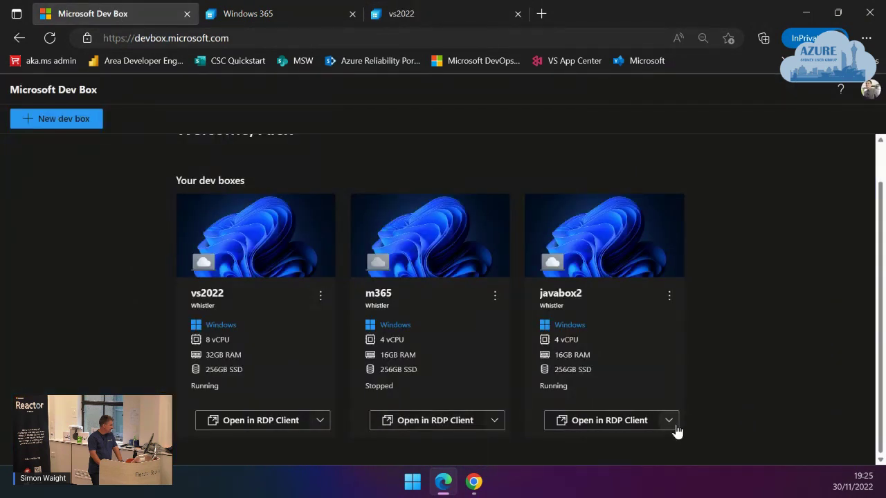
click(630, 429)
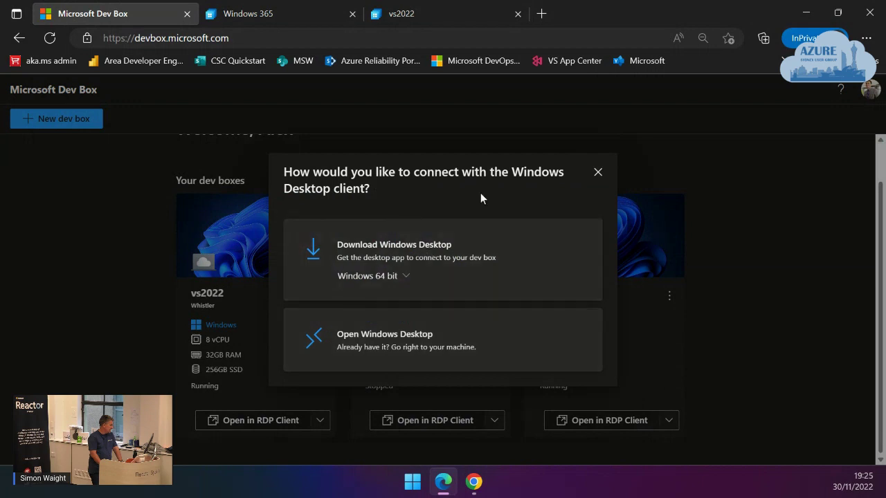
click(406, 277)
click(477, 277)
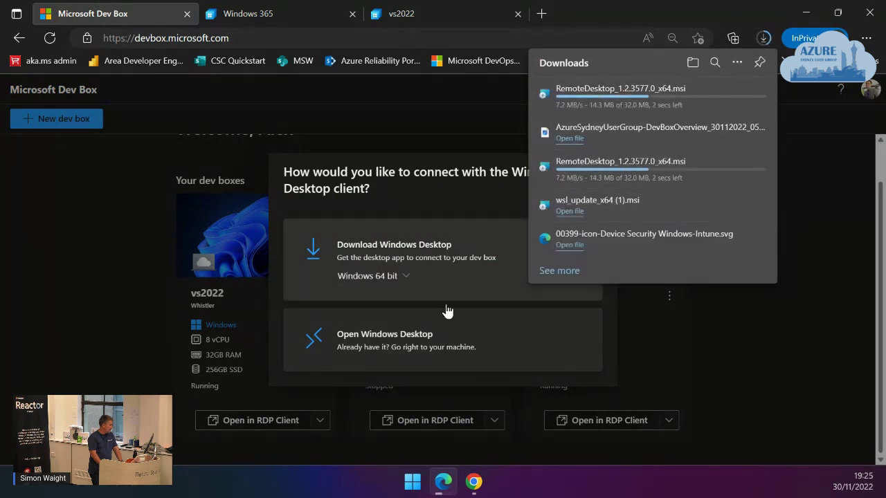
click(393, 348)
click(529, 139)
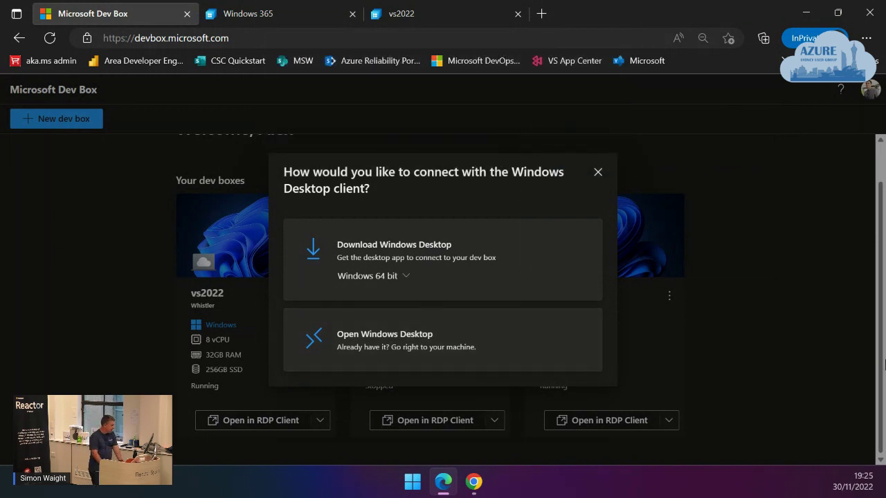
Step: Return to the vs2022 browser session and launch Ubuntu and Visual Studio Code on its desktop
click(474, 482)
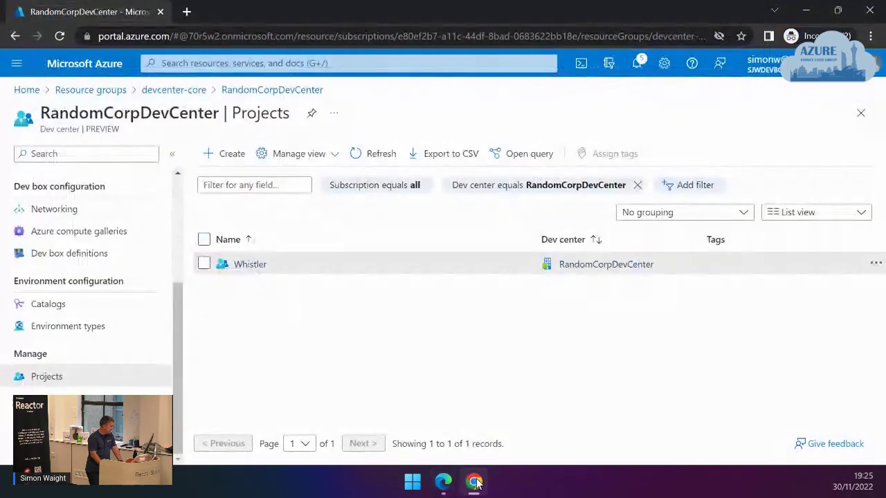
click(443, 483)
click(430, 13)
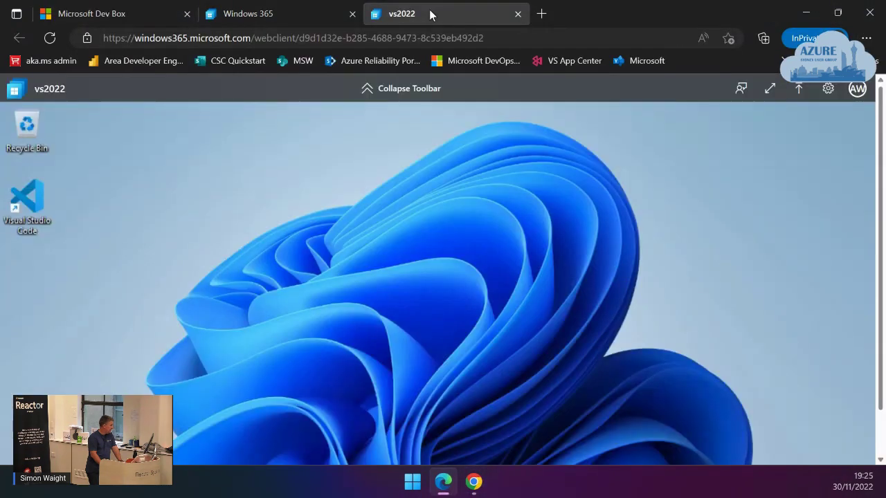
scroll(883, 452, down, 2)
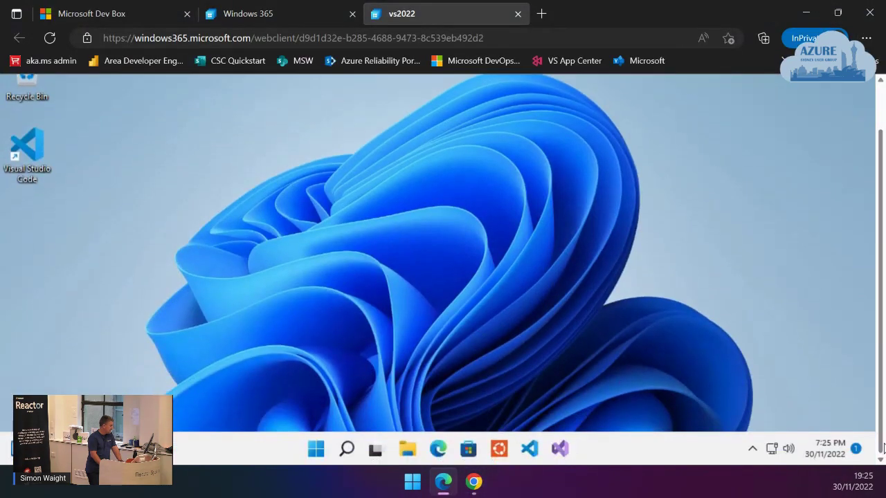
click(497, 450)
click(428, 210)
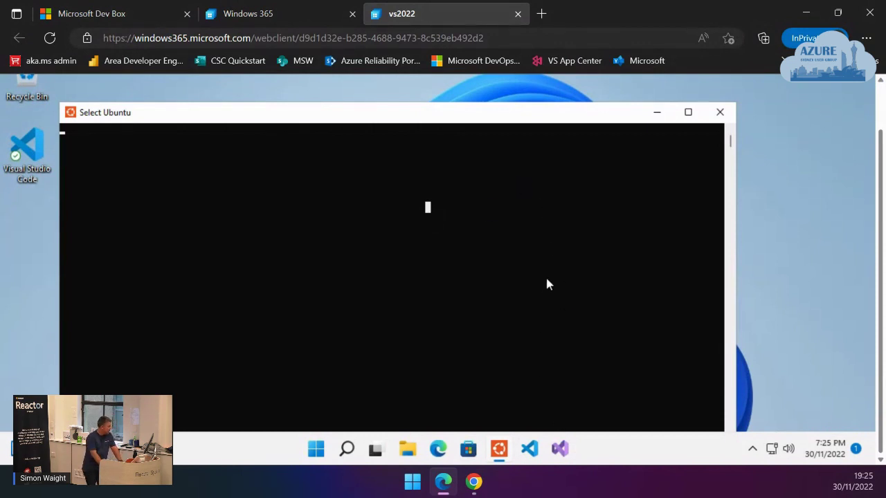
click(530, 453)
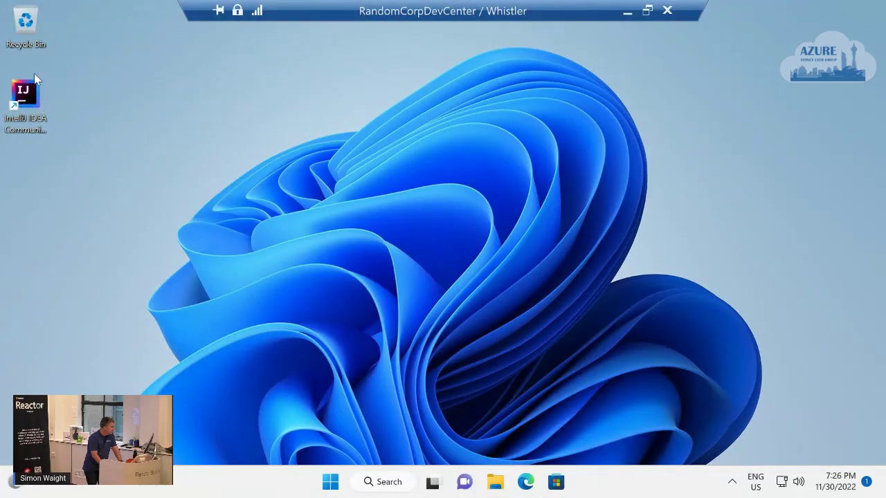
Step: Launch IntelliJ IDEA in the RandomCorpDevCenter / Whistler remote desktop session and open a Command Prompt with cmd
click(29, 116)
double_click(21, 117)
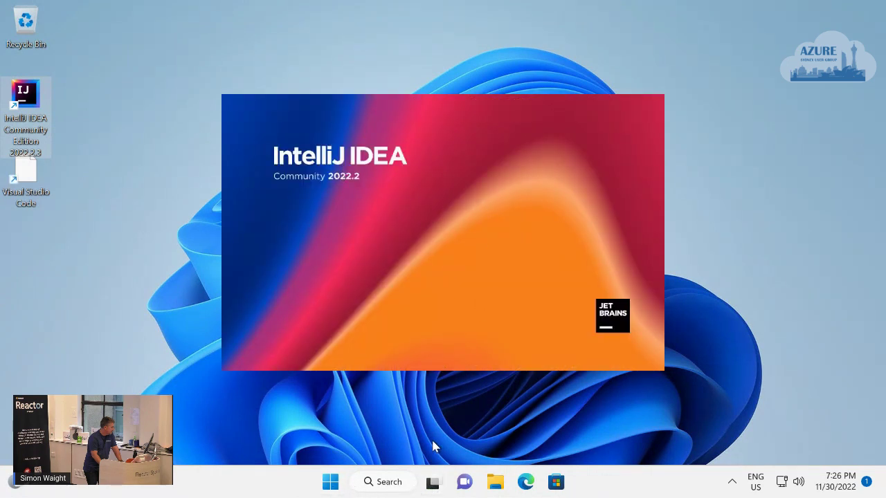
key(super)
click(331, 482)
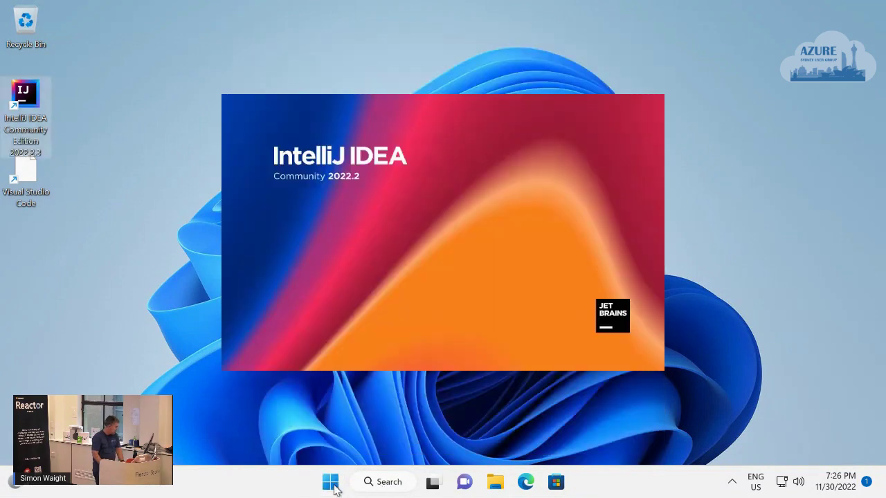
click(331, 483)
click(340, 77)
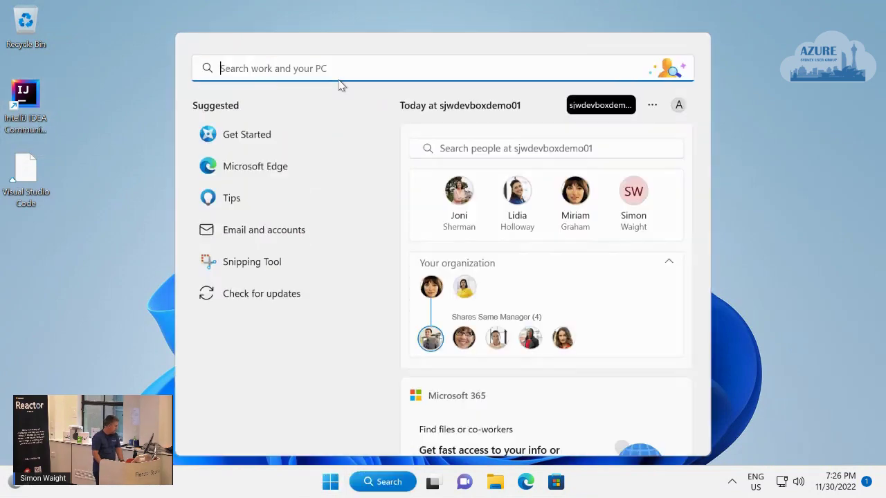
text(cmd)
key(Return)
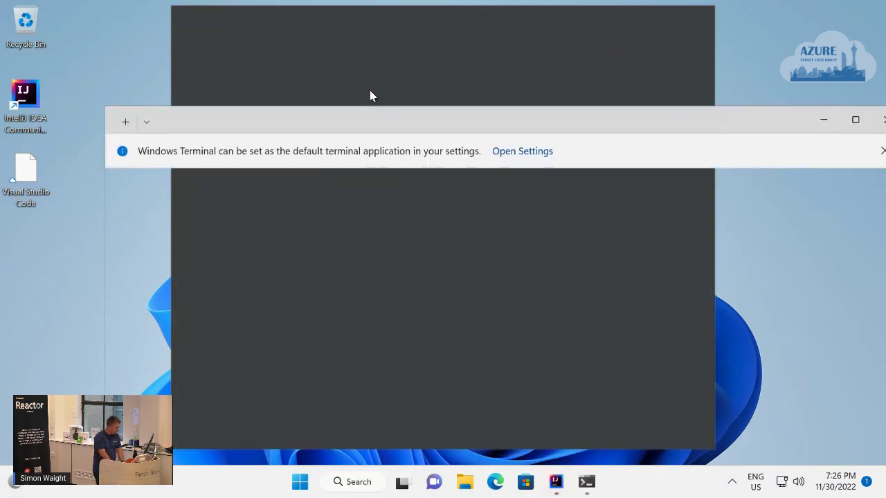
Step: Check the installed Java version by running java --version in the Command Prompt
text(java --verion)
key(BackSpace)
key(BackSpace)
key(BackSpace)
text(sion)
key(Return)
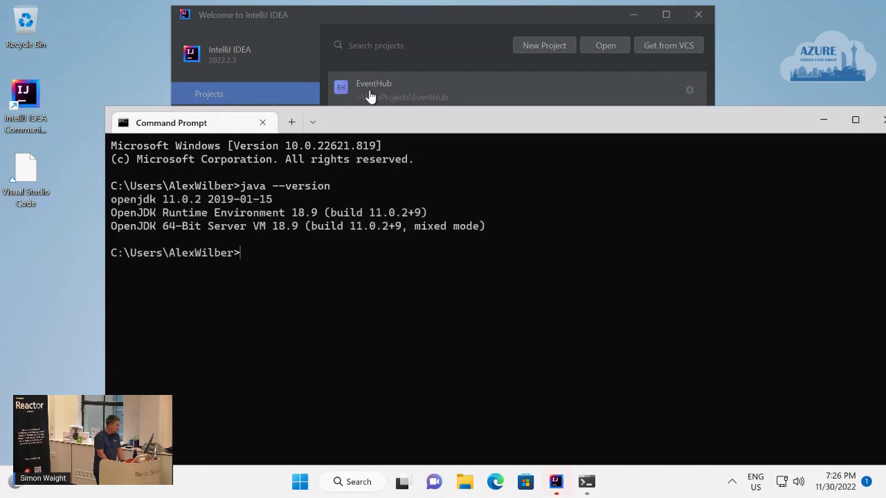
Step: Minimise the remote desktop session to view the AzureRetirementsAlerts project in the vs2022 browser session, and return to the remote desktop
mouse_move(597, 5)
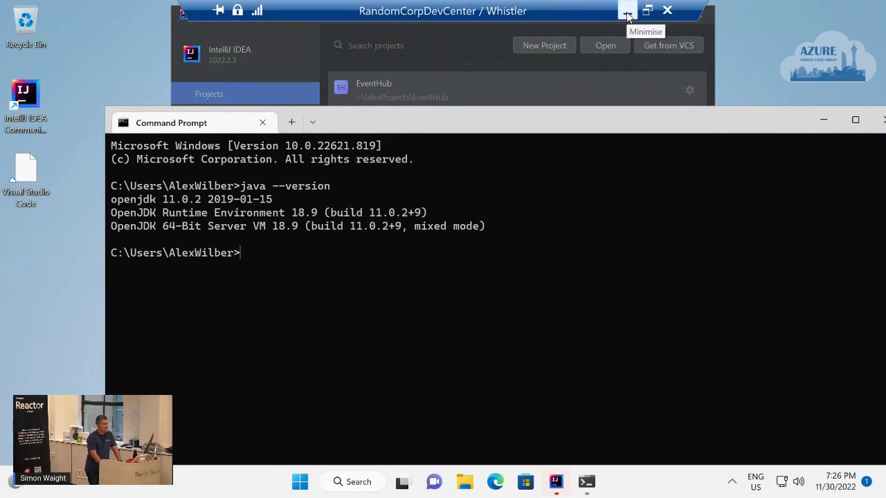
click(627, 14)
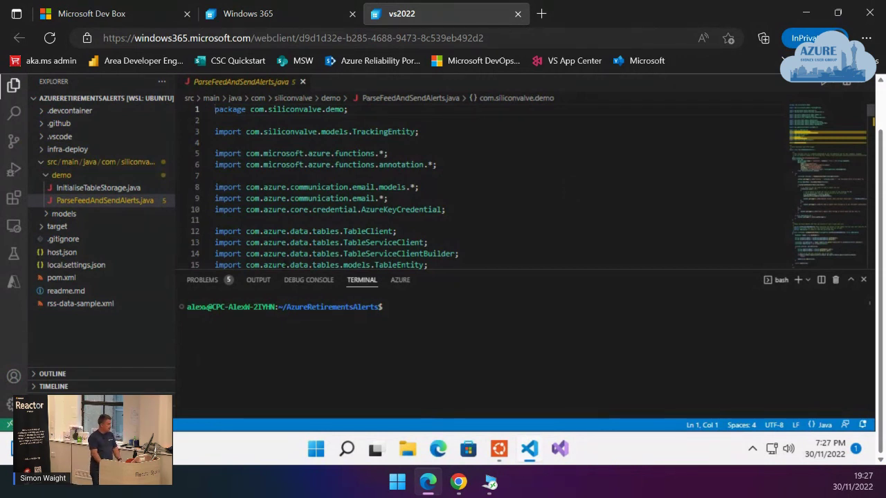
click(490, 480)
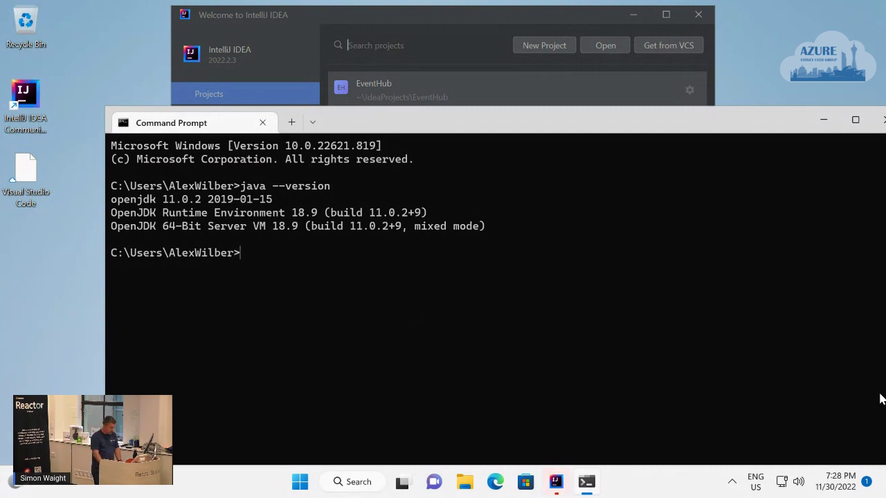
mouse_move(14, 481)
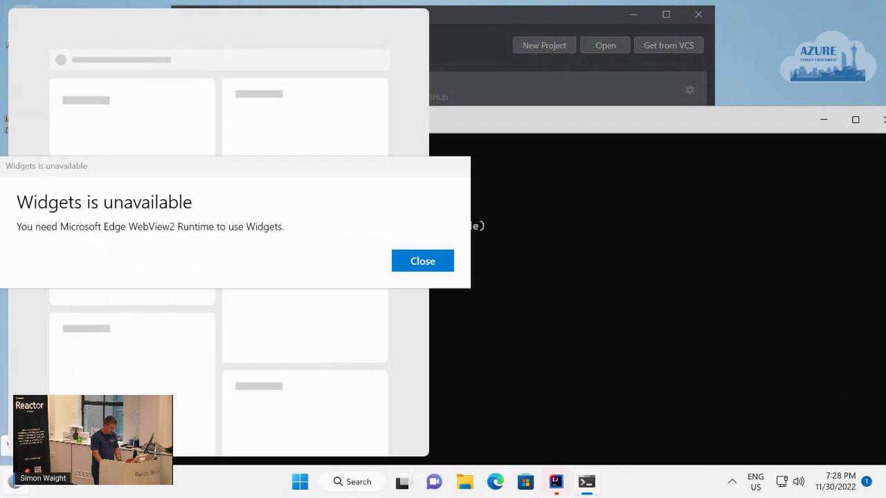